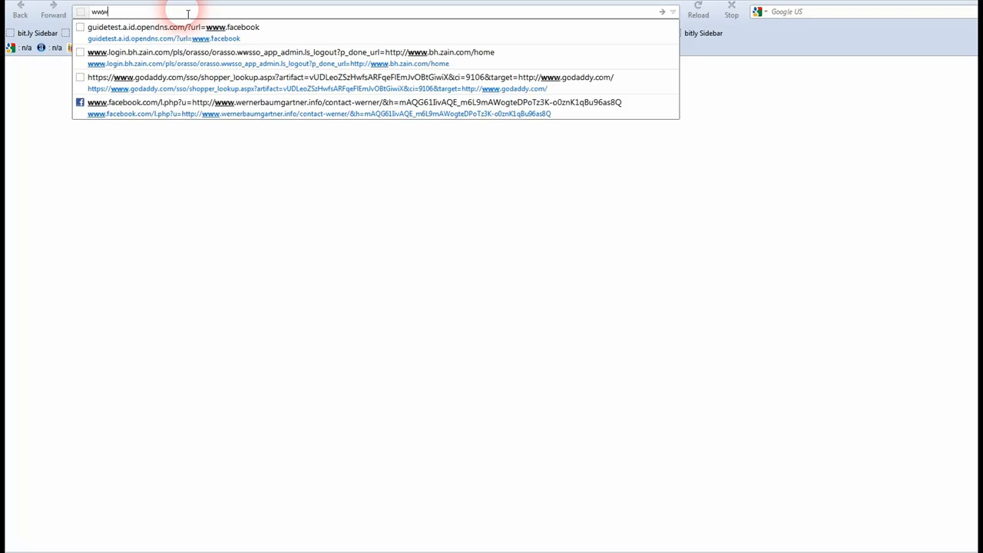
text(.hesk)
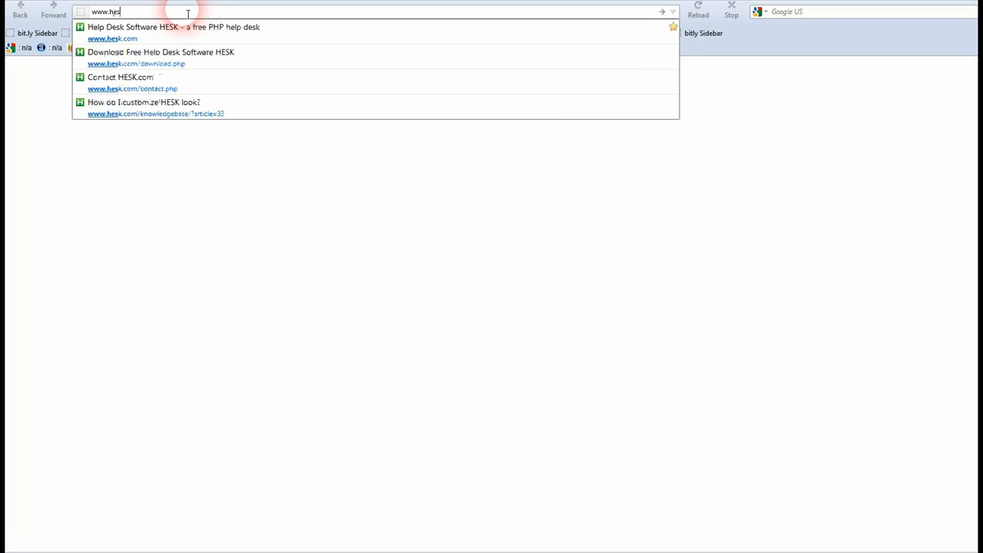
text(.com)
key(Return)
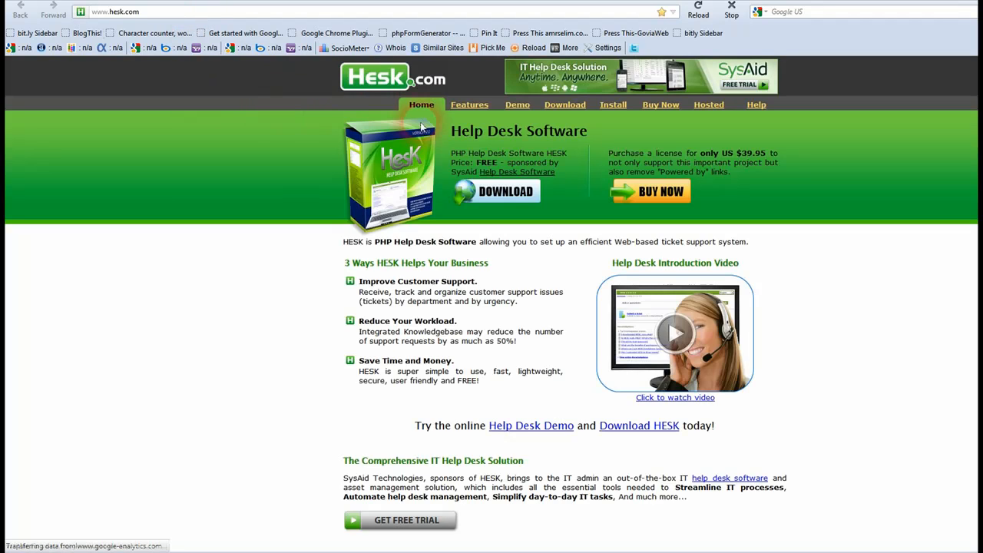
click(501, 196)
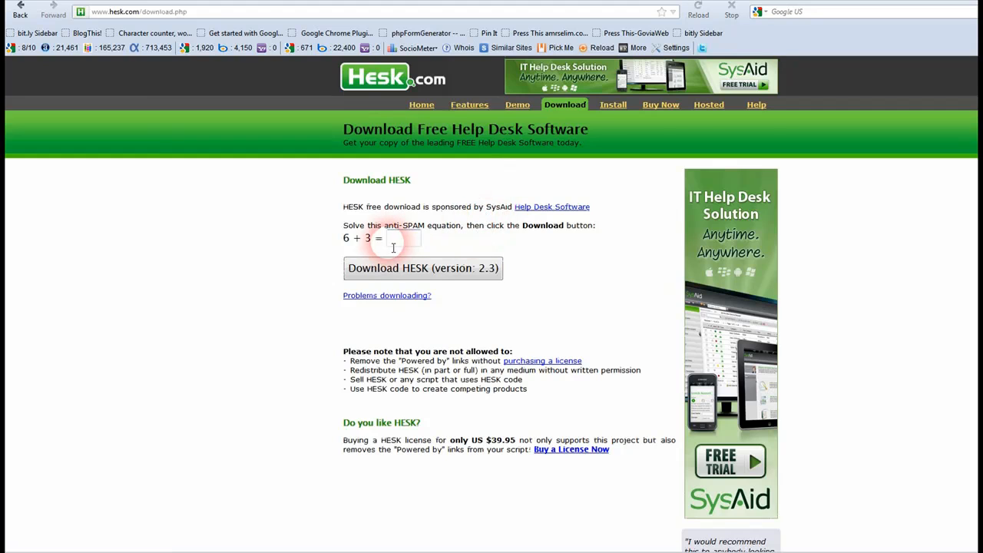
click(394, 243)
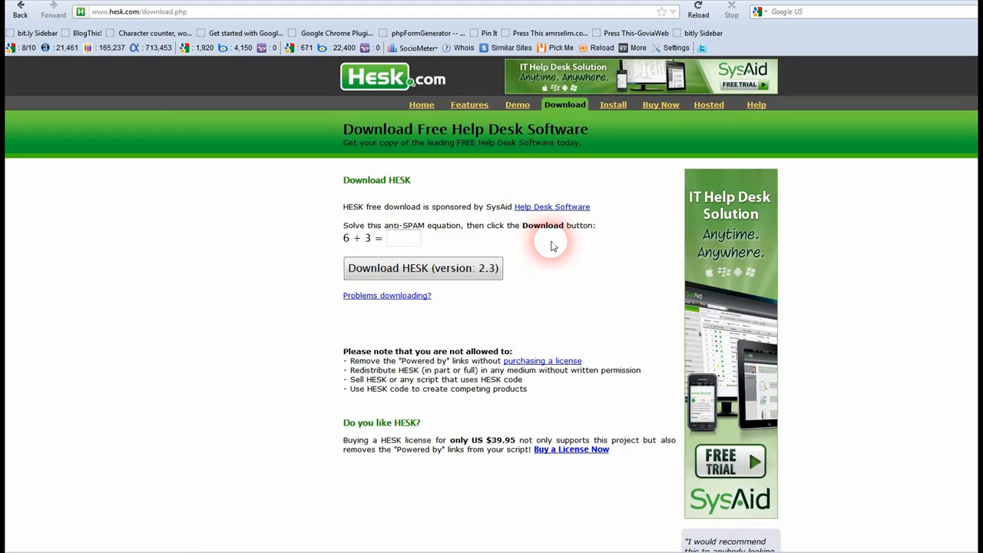
text(9)
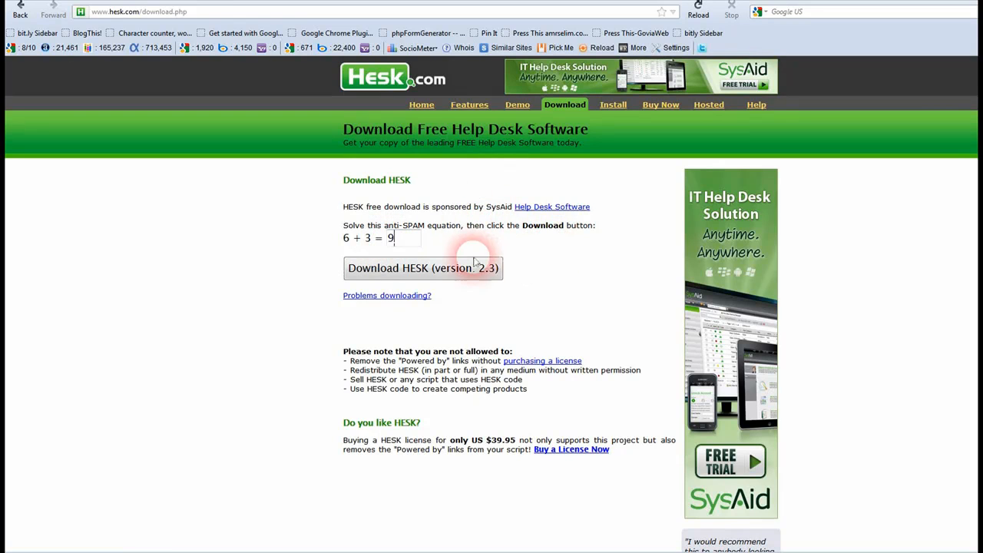
click(436, 269)
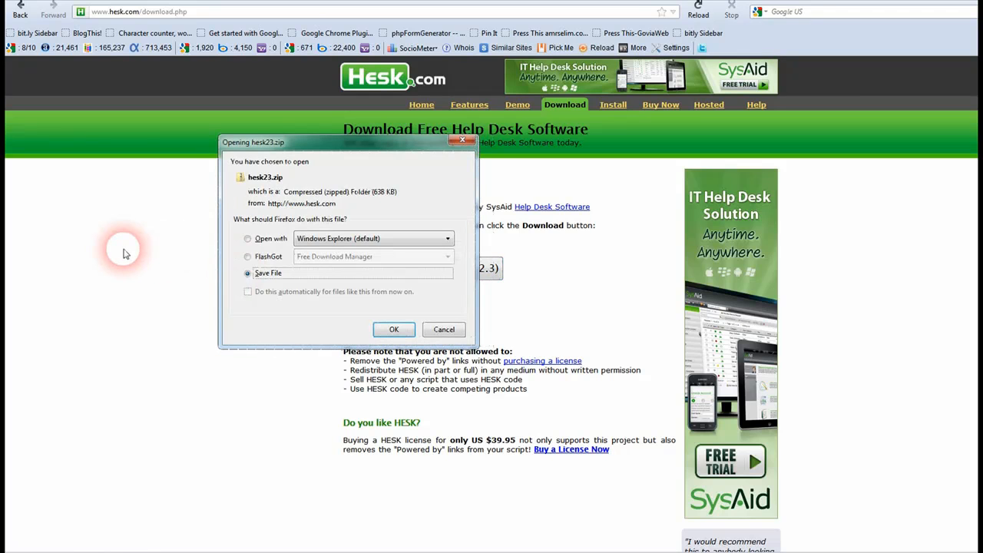
click(394, 330)
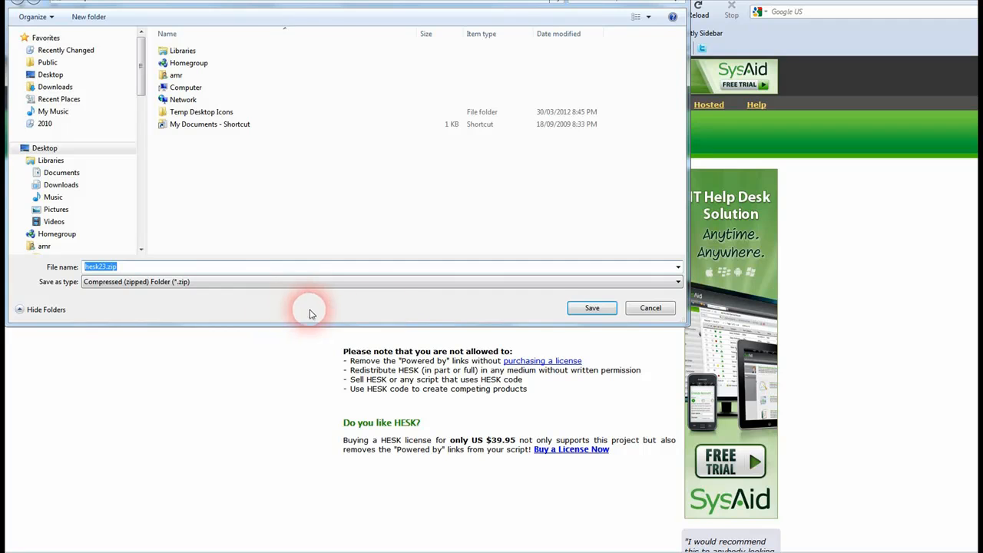
click(573, 311)
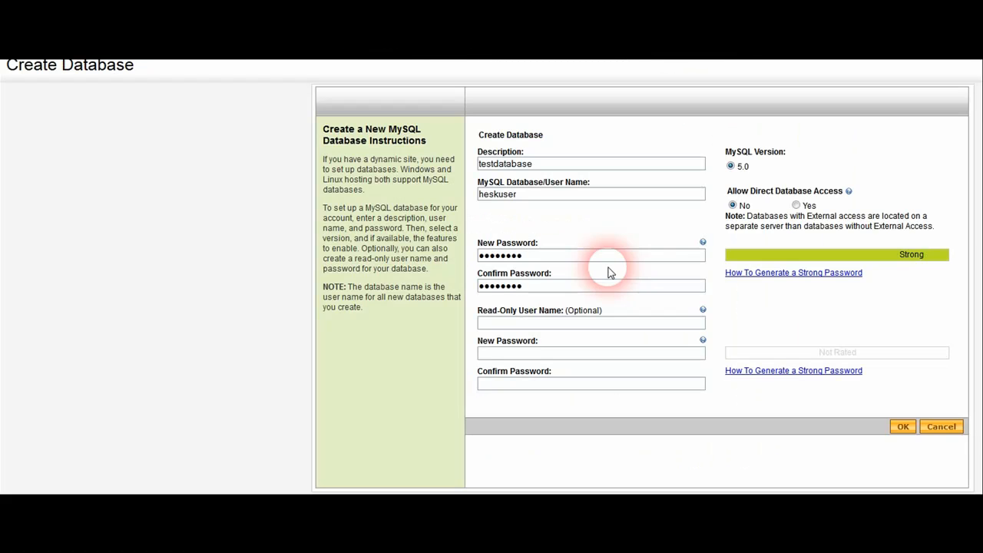
Submit the testdatabase MySQL form, then add 2012 to the rejected database user name
click(900, 428)
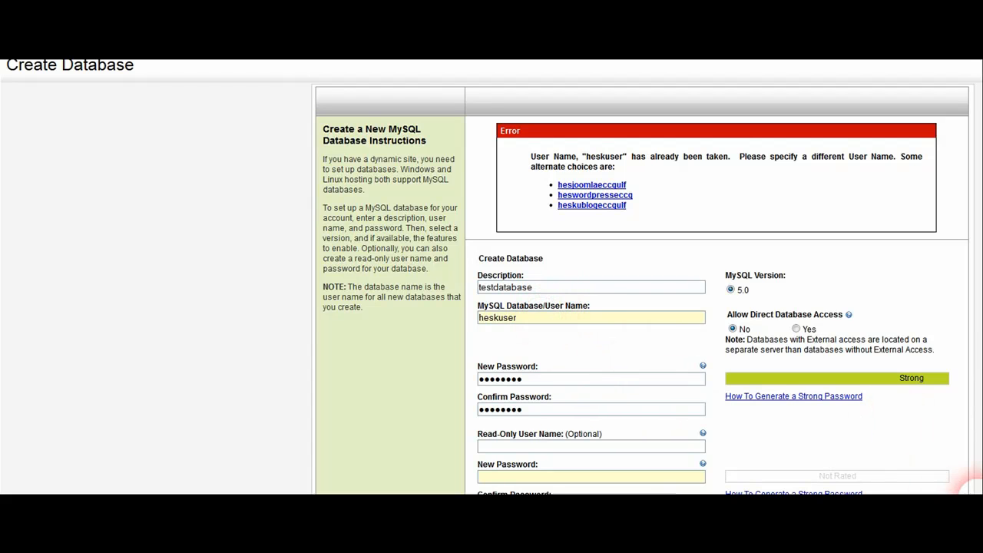
click(559, 320)
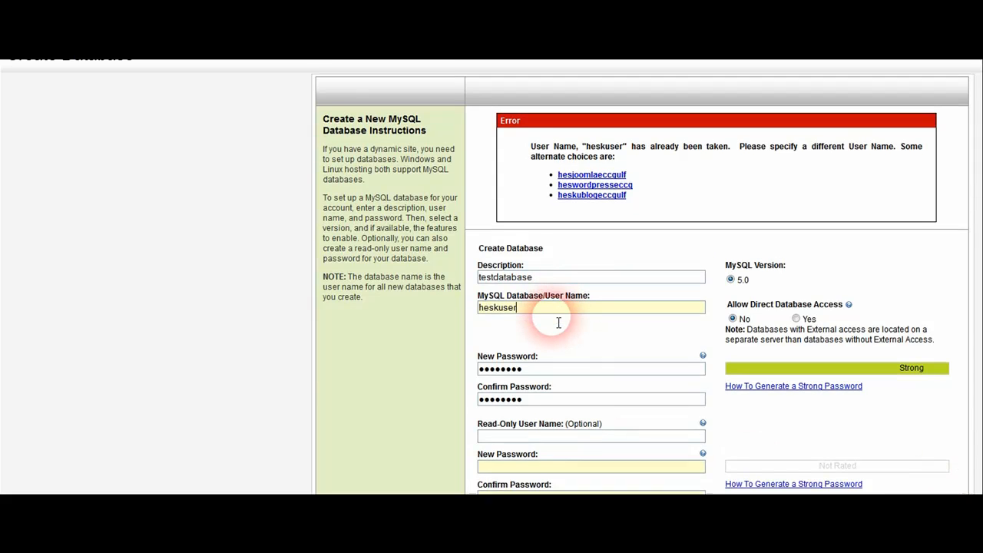
text(2012)
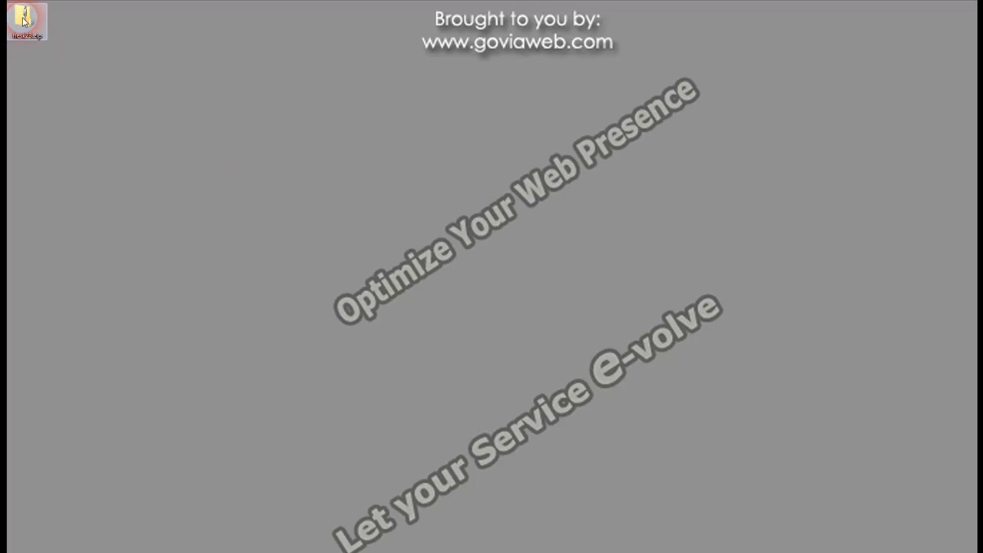
Extract hesk23.zip on the desktop into a hesk23 folder
right_click(23, 21)
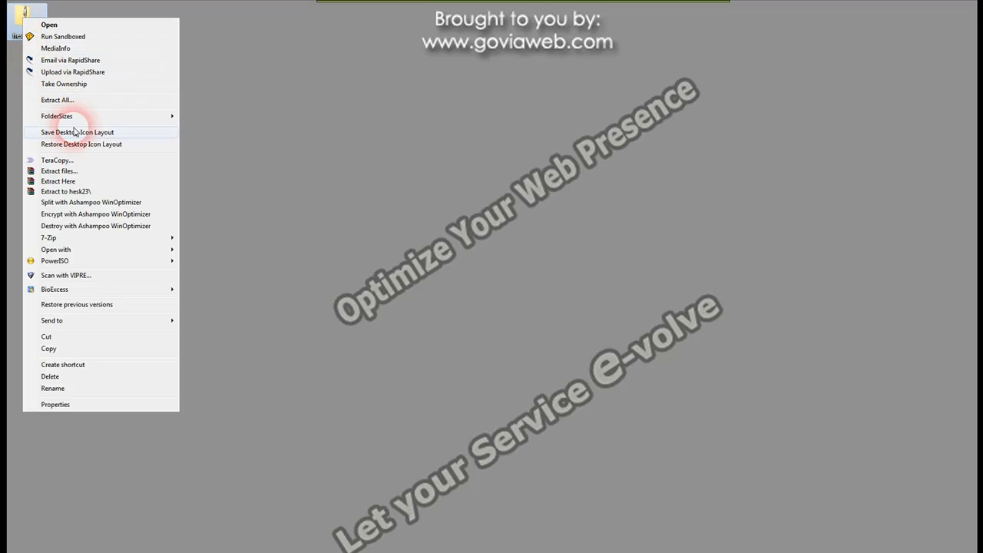
click(96, 193)
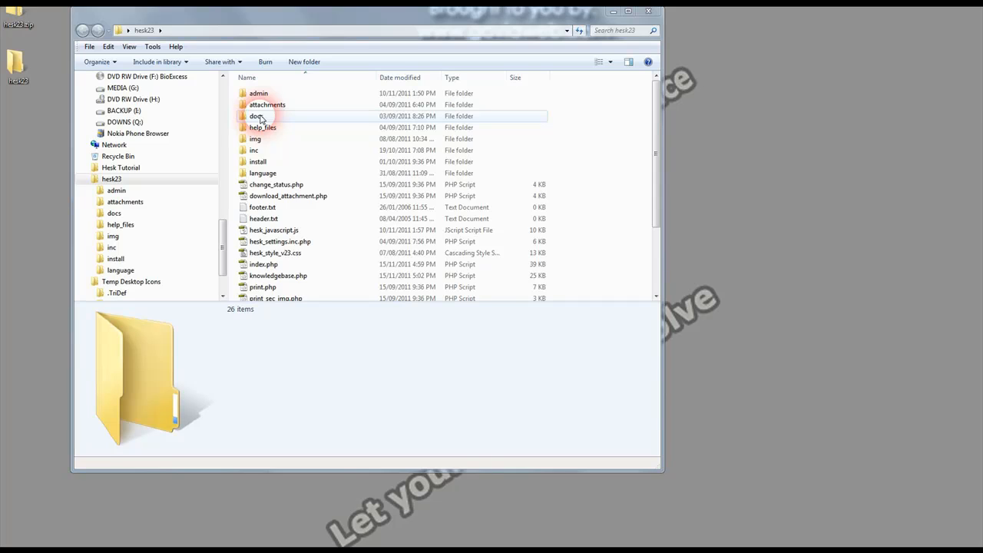
Open docs/index.html from the hesk23 package in Firefox
double_click(260, 117)
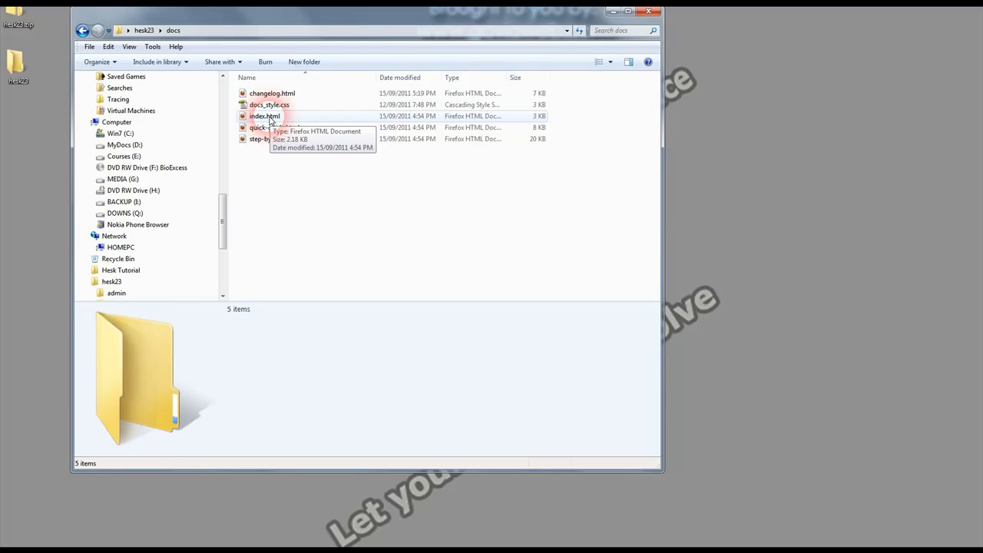
double_click(265, 117)
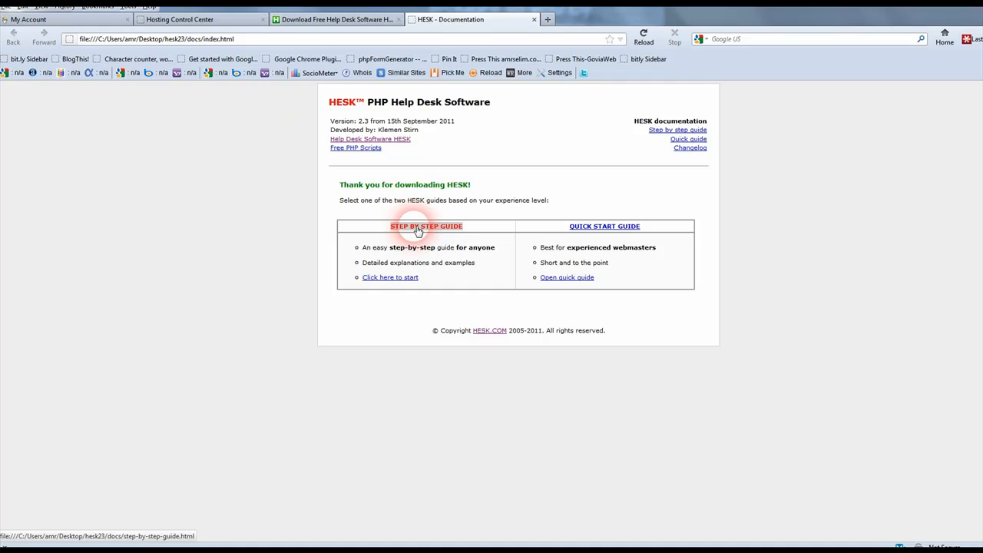
Open the Step by Step Guide and scroll through the Install HESK instructions to the end
click(411, 280)
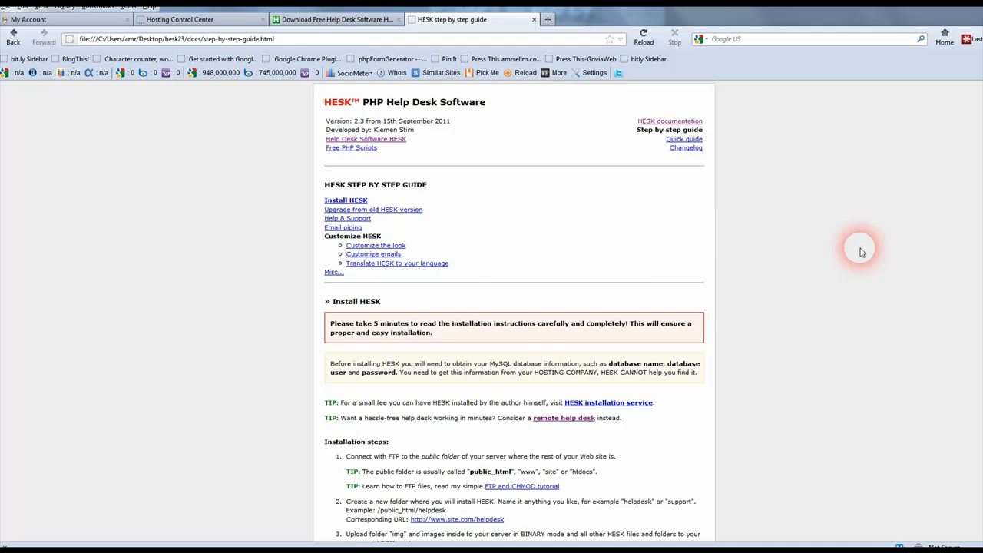
scroll(864, 238, down, 2)
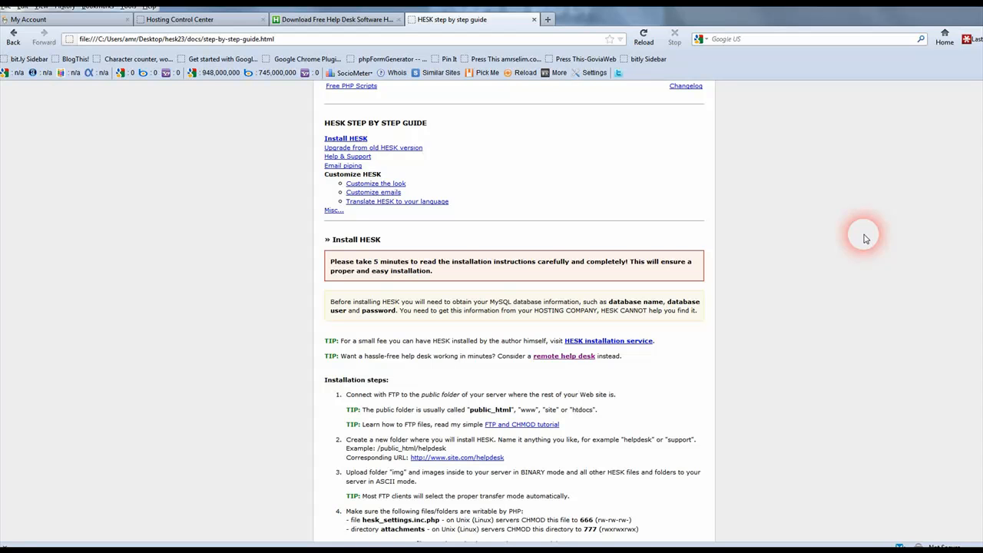
scroll(864, 238, down, 2)
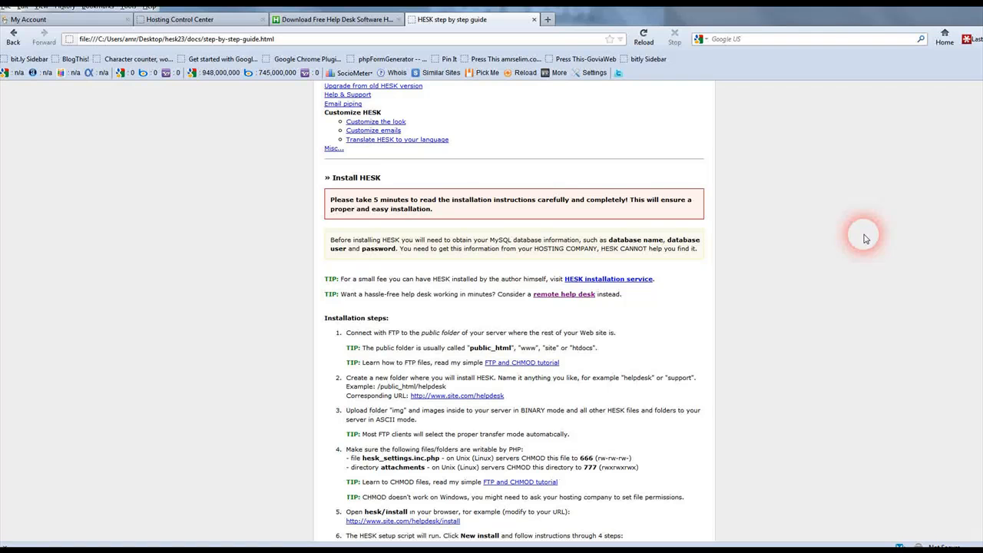
scroll(864, 238, down, 2)
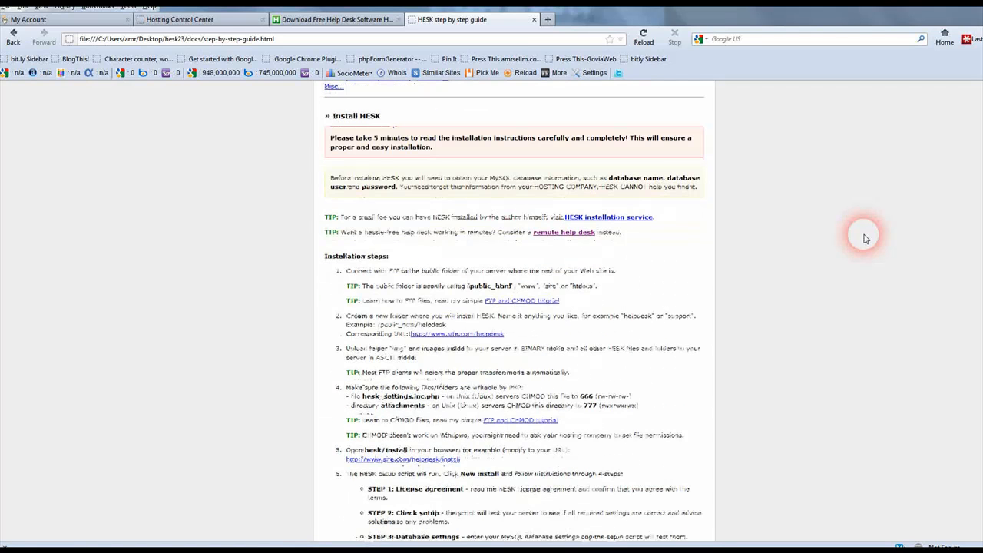
scroll(864, 238, down, 2)
scroll(865, 239, down, 2)
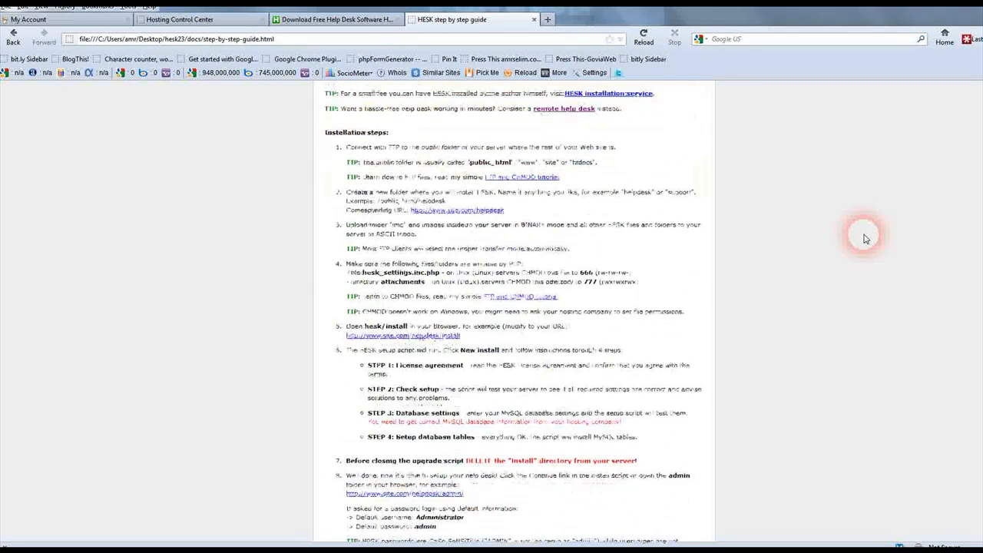
scroll(864, 239, down, 2)
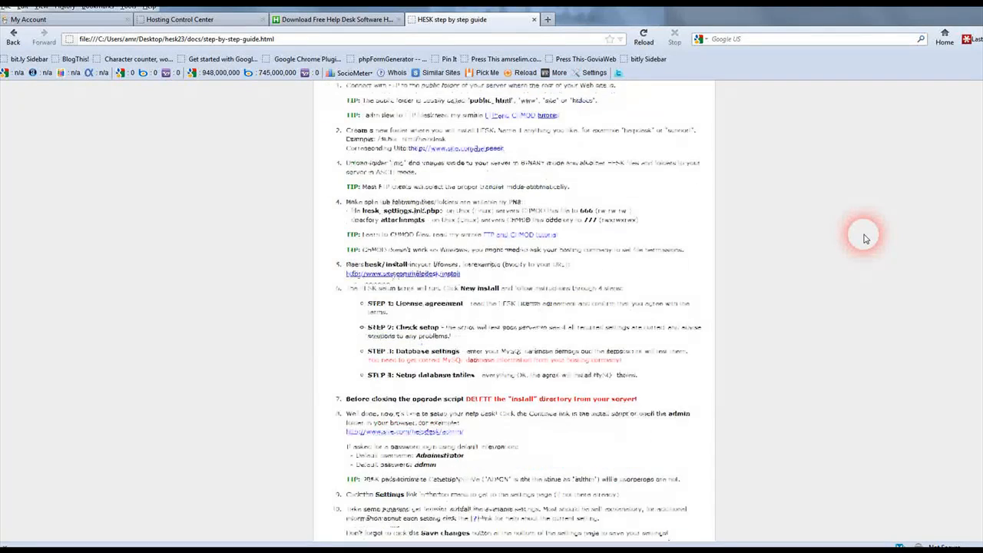
scroll(864, 239, down, 2)
scroll(864, 239, down, 2)
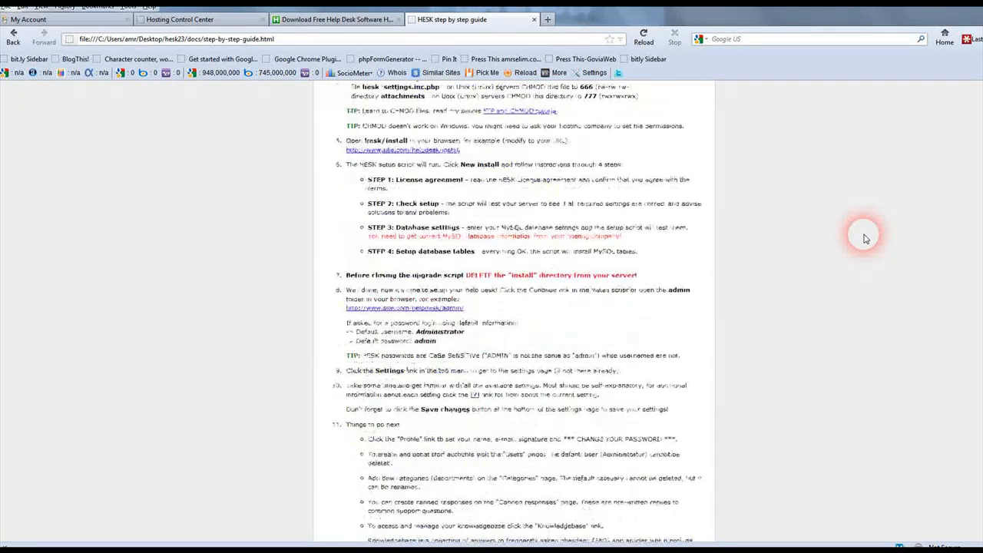
scroll(865, 239, down, 2)
scroll(864, 239, down, 2)
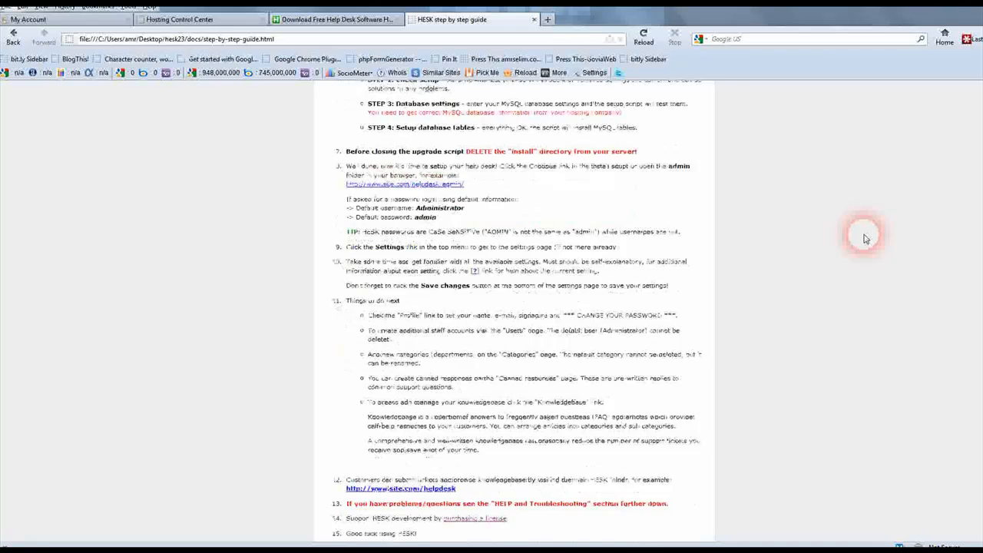
scroll(864, 239, down, 2)
scroll(864, 239, down, 2)
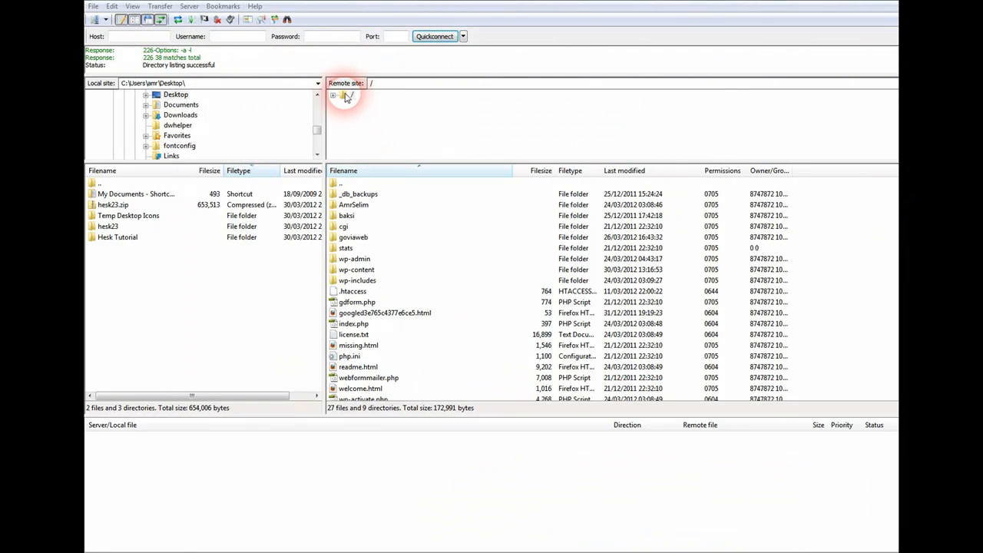
Create a remote directory named helpdesk under the server root and make it the current folder
click(346, 96)
right_click(347, 96)
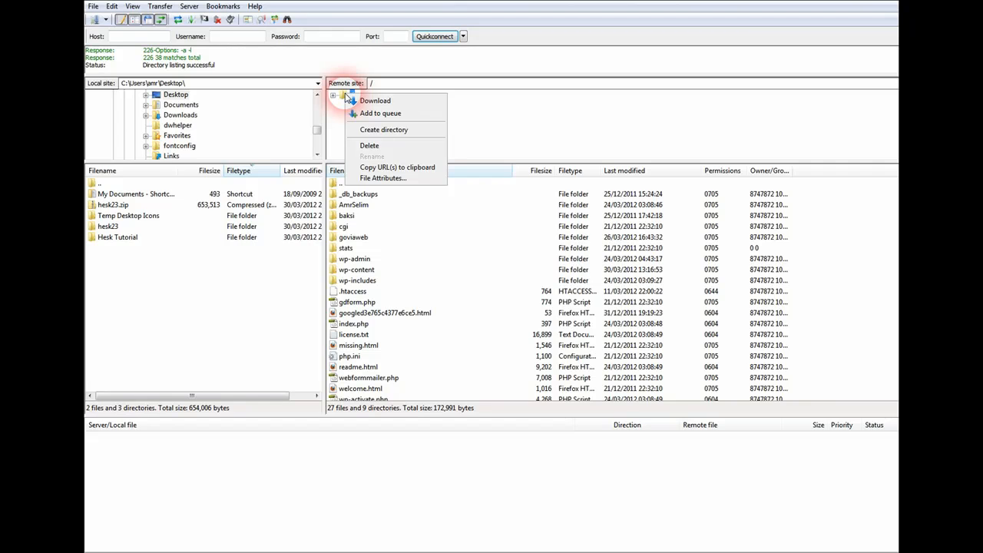
click(394, 132)
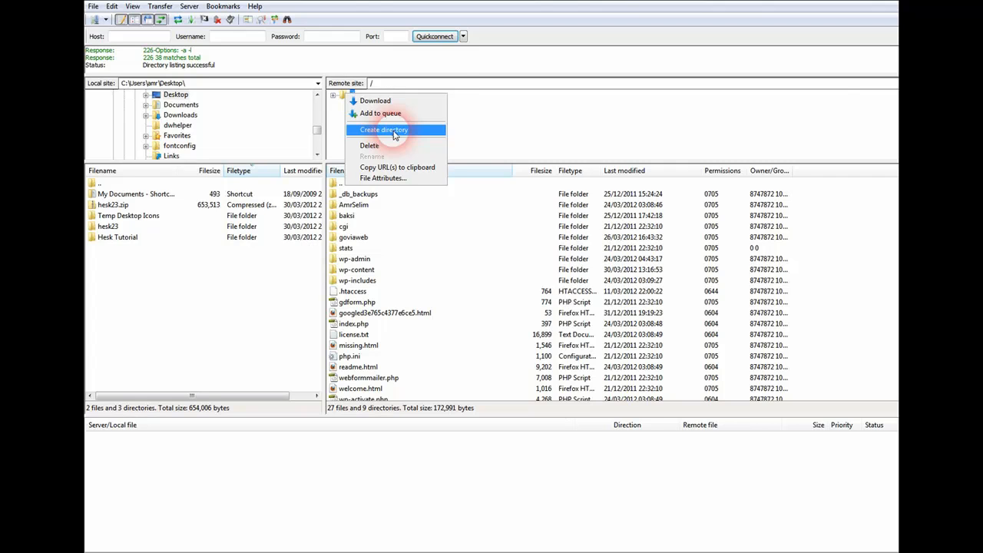
click(394, 132)
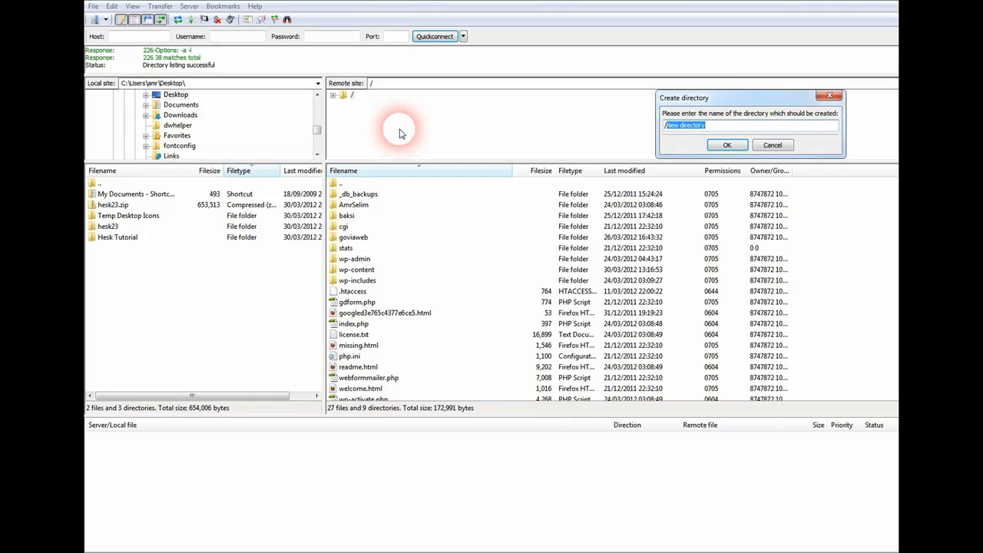
text(helpdesk)
key(Return)
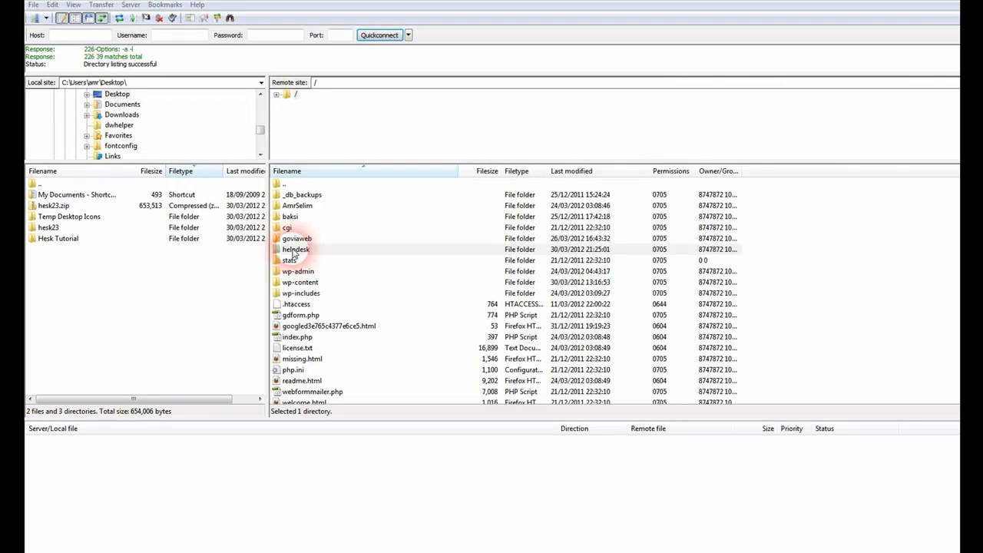
click(353, 249)
double_click(338, 251)
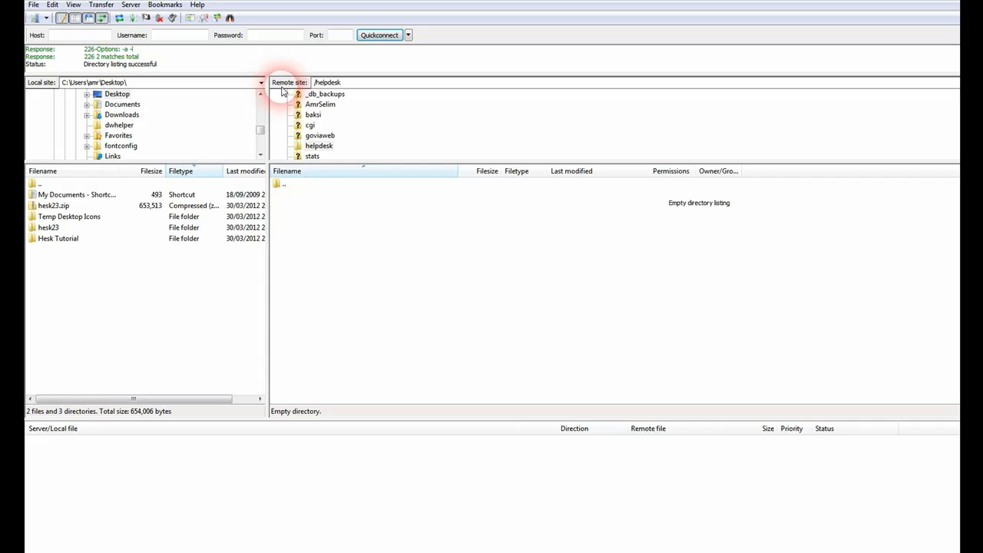
Select all contents of the local hesk23 folder and drag them into the remote /helpdesk folder
click(321, 146)
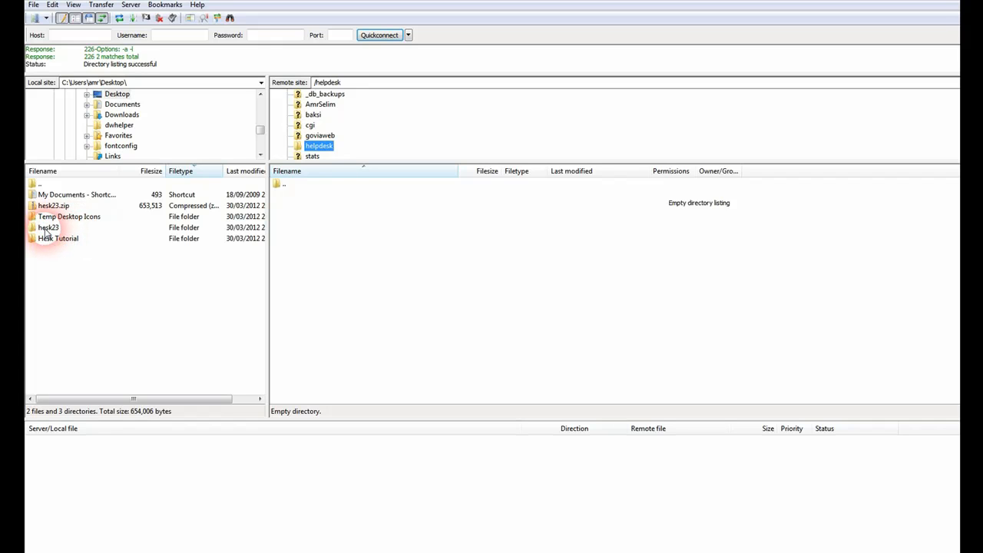
click(47, 229)
double_click(47, 229)
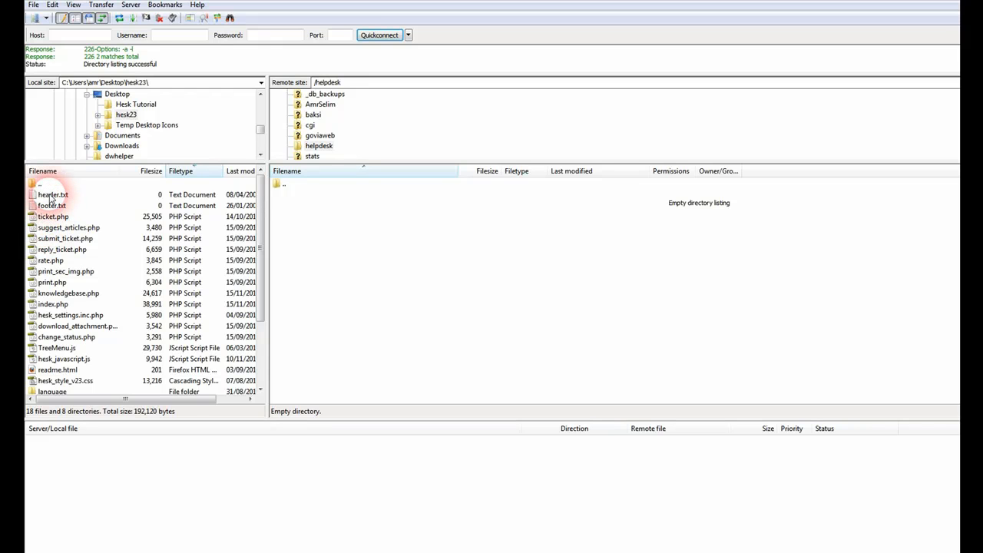
key(ctrl+a)
drag(50, 193, 298, 240)
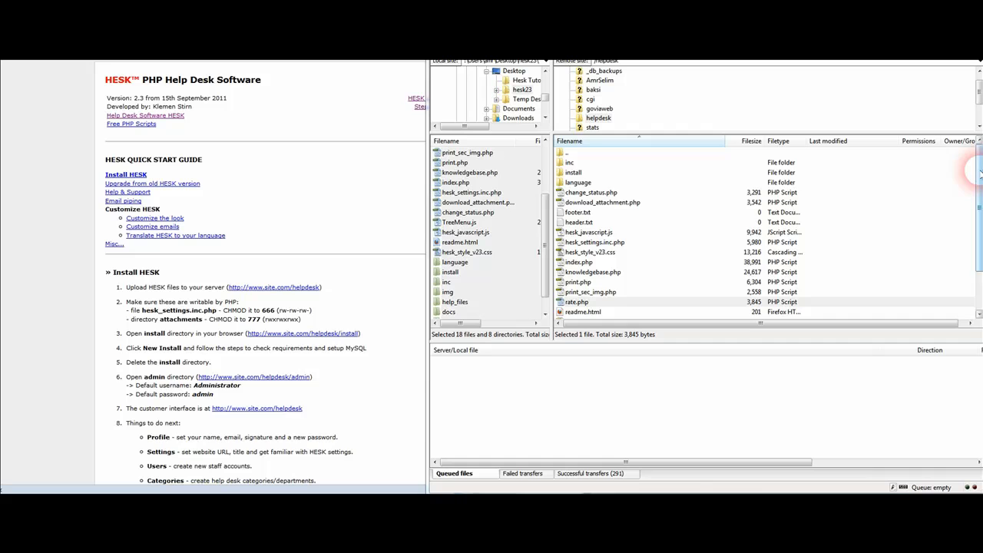
Adjust the window layout so the quick start guide sits beside FileZilla
drag(977, 173, 978, 197)
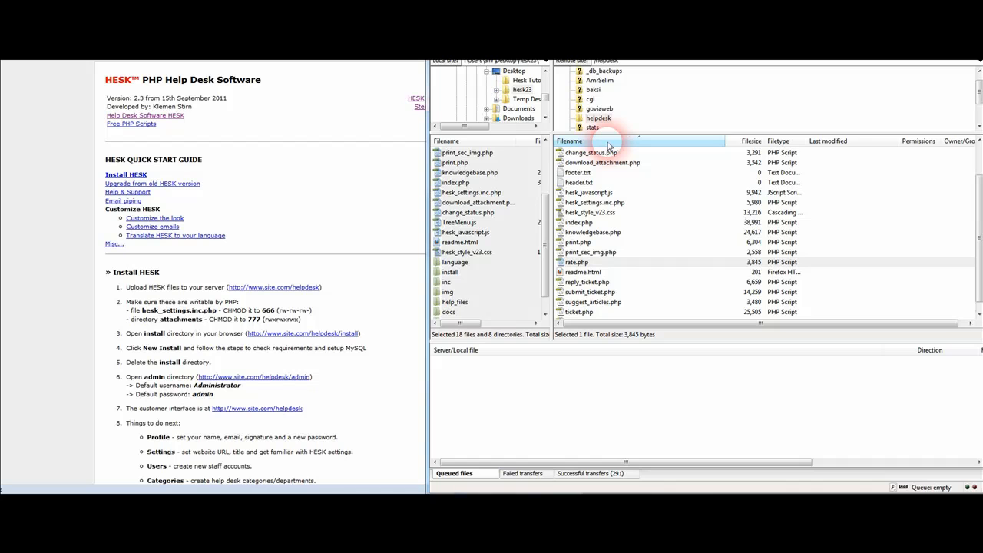
Set hesk_settings.inc.php permissions on the server to 666, then re-sort files by name
click(609, 146)
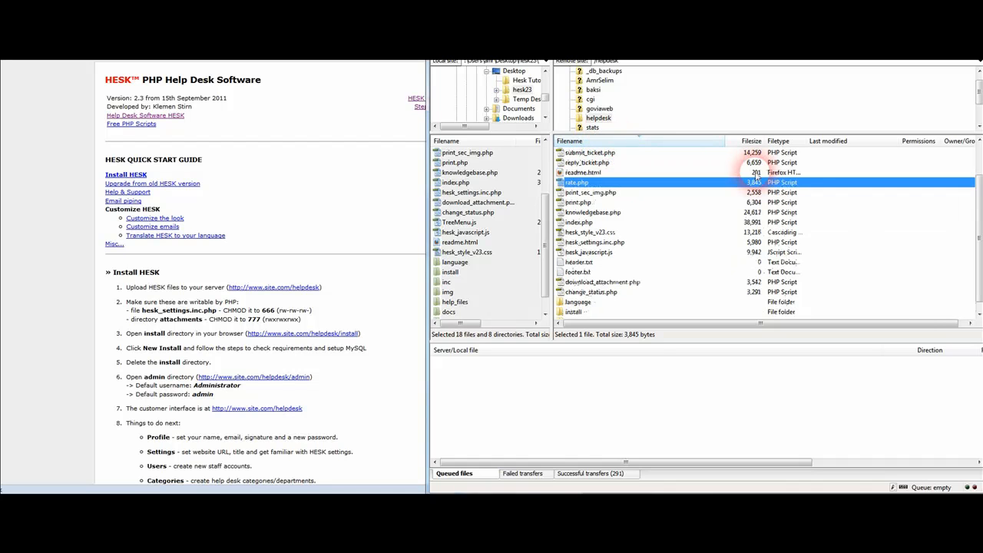
click(615, 242)
right_click(603, 243)
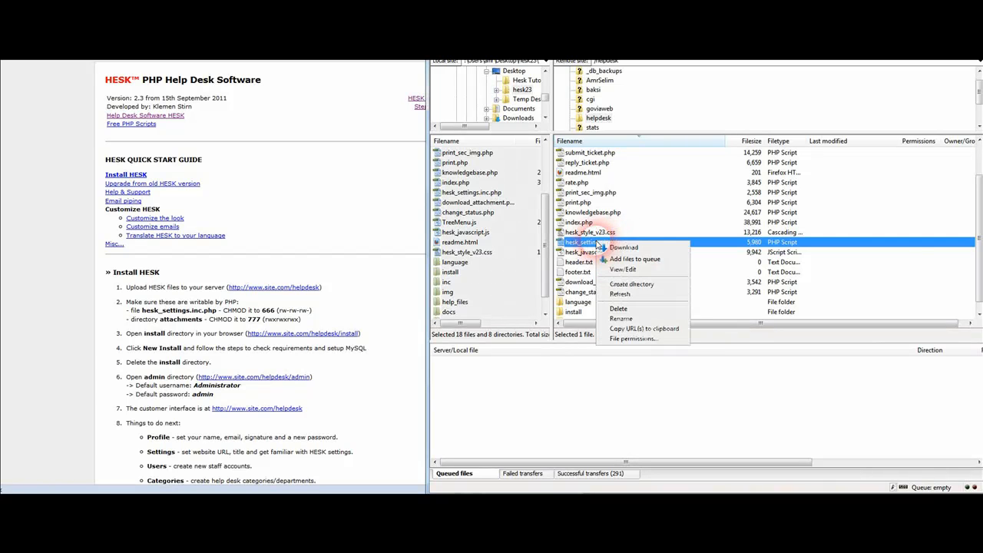
click(628, 339)
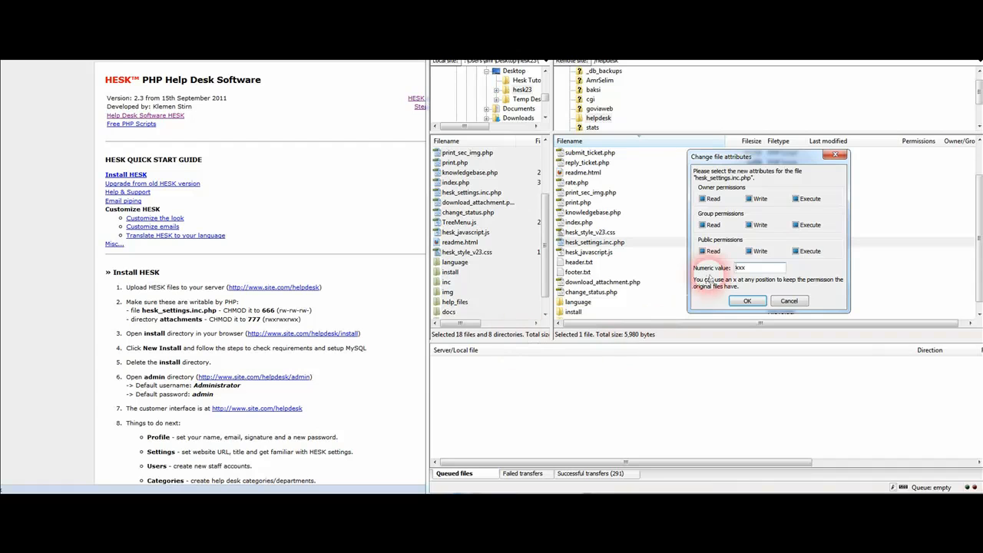
double_click(751, 268)
text(666)
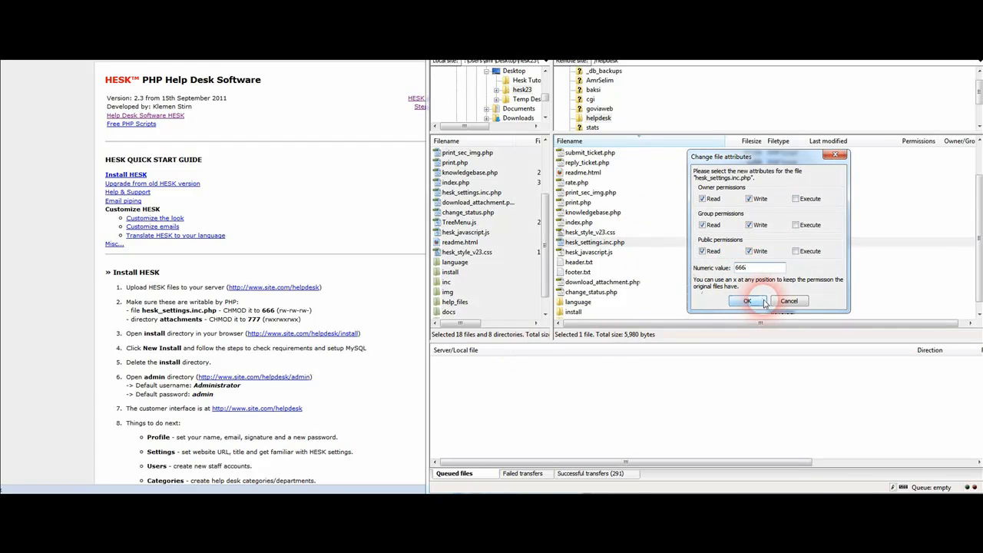
click(765, 302)
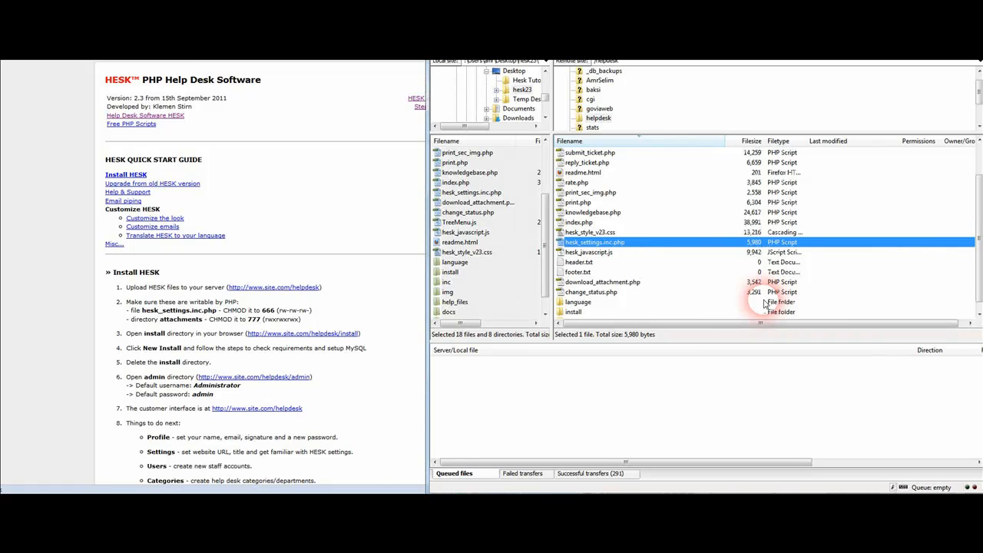
scroll(695, 230, up, 2)
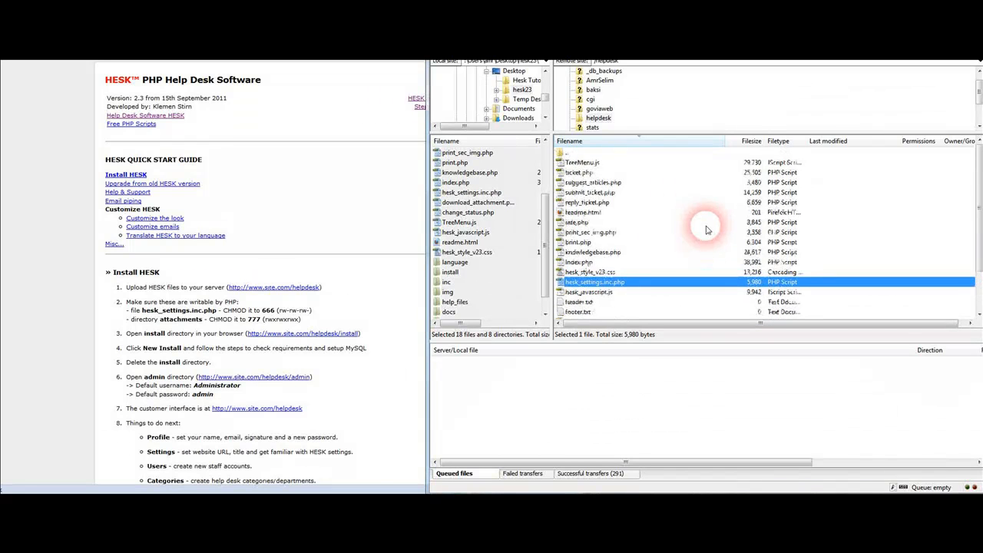
click(674, 143)
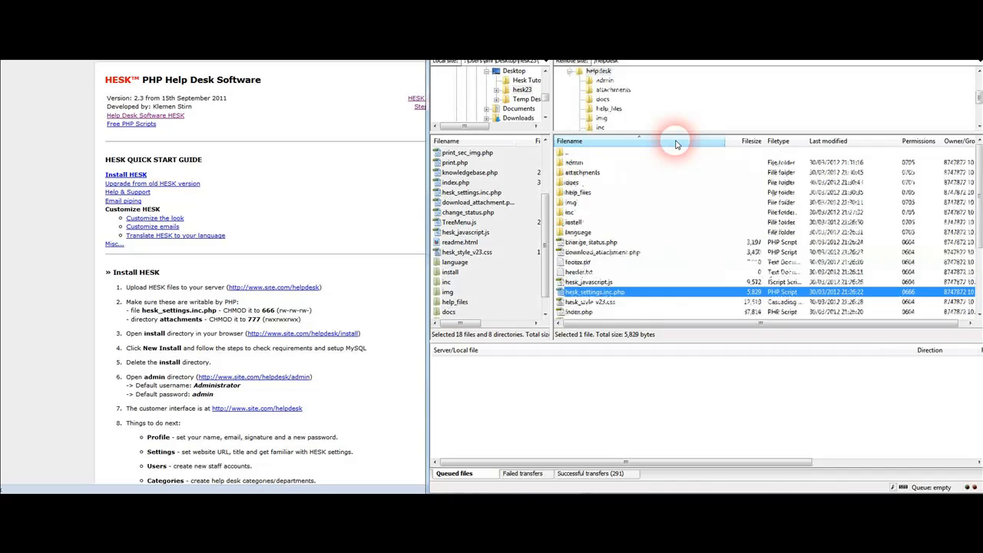
Give the attachments folder 777 permissions, recursing into all its files and subdirectories
click(585, 172)
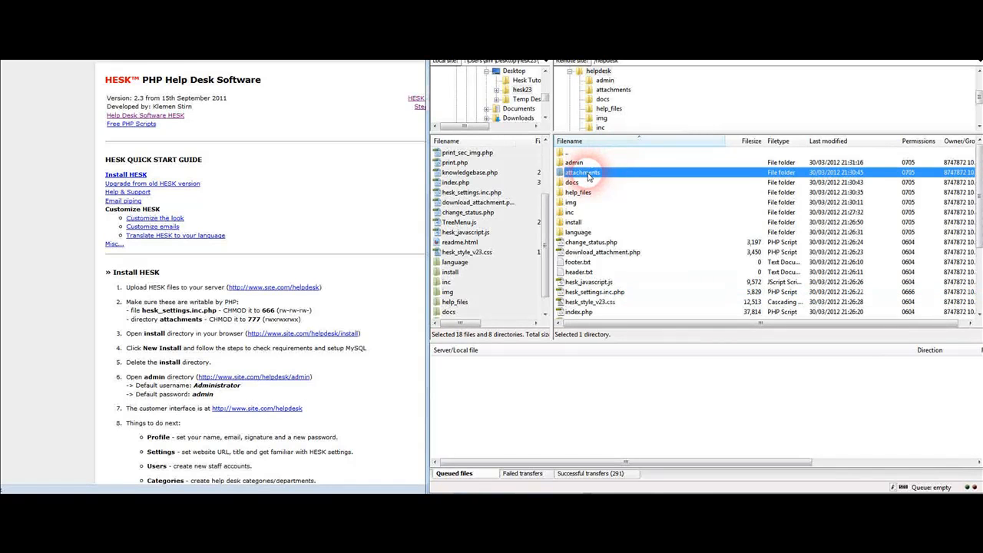
right_click(589, 177)
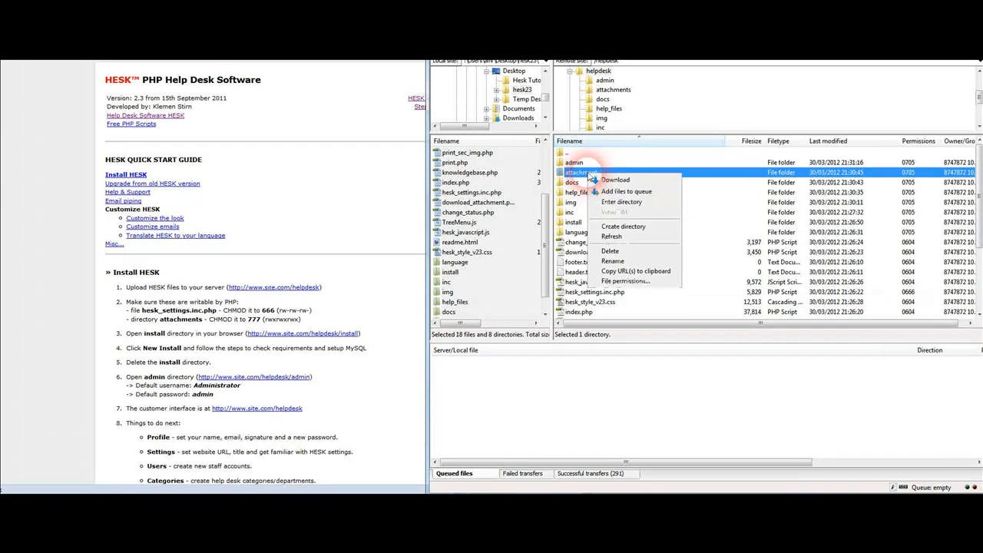
click(625, 281)
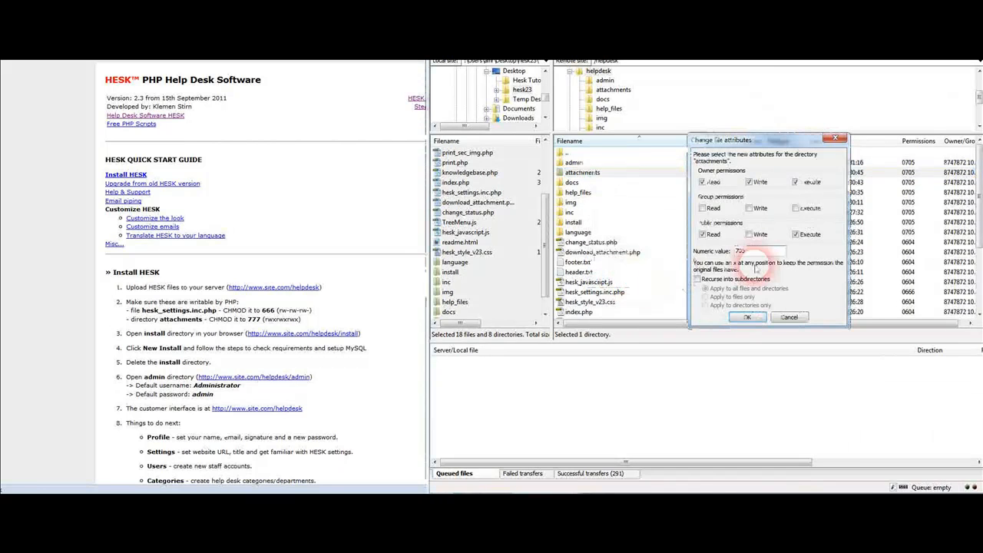
double_click(740, 250)
text(777)
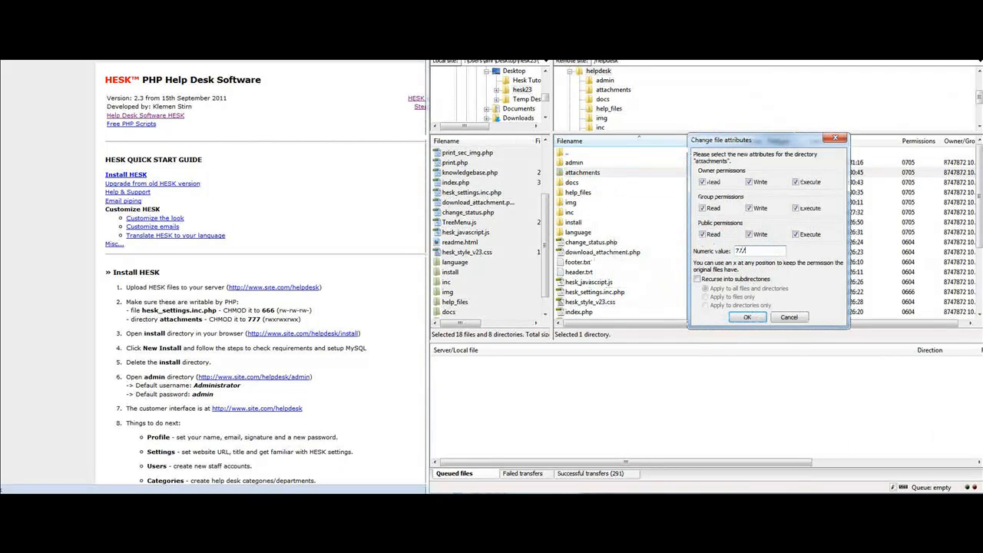
click(747, 319)
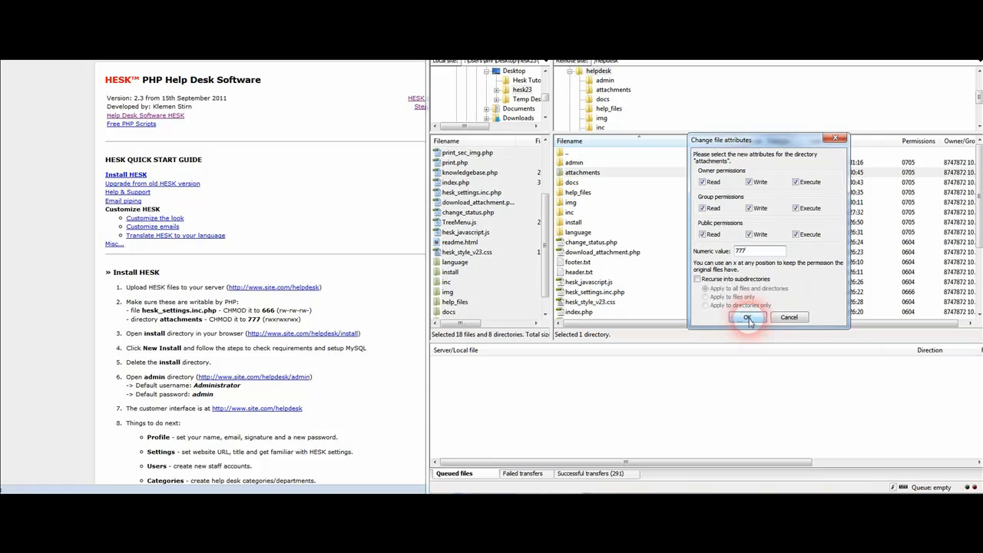
click(736, 278)
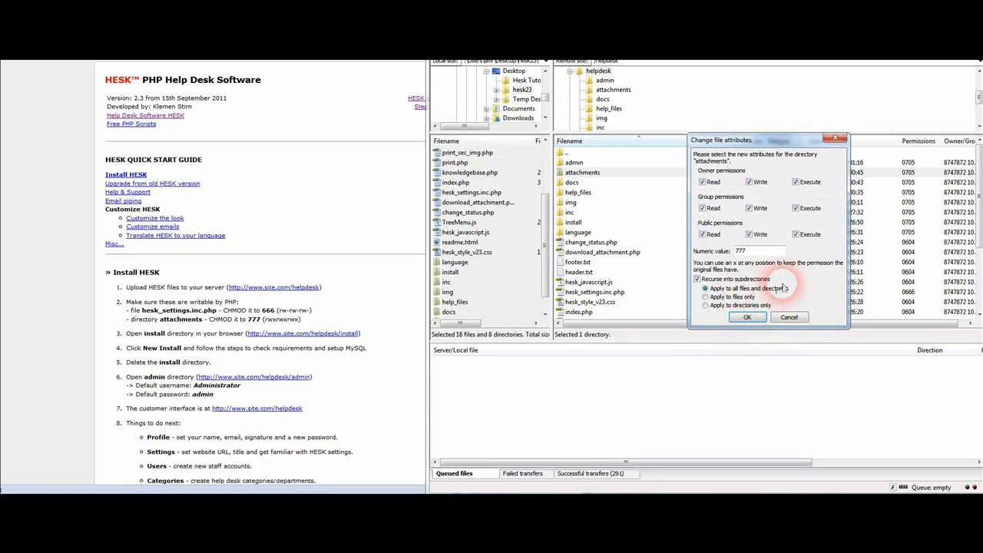
click(751, 318)
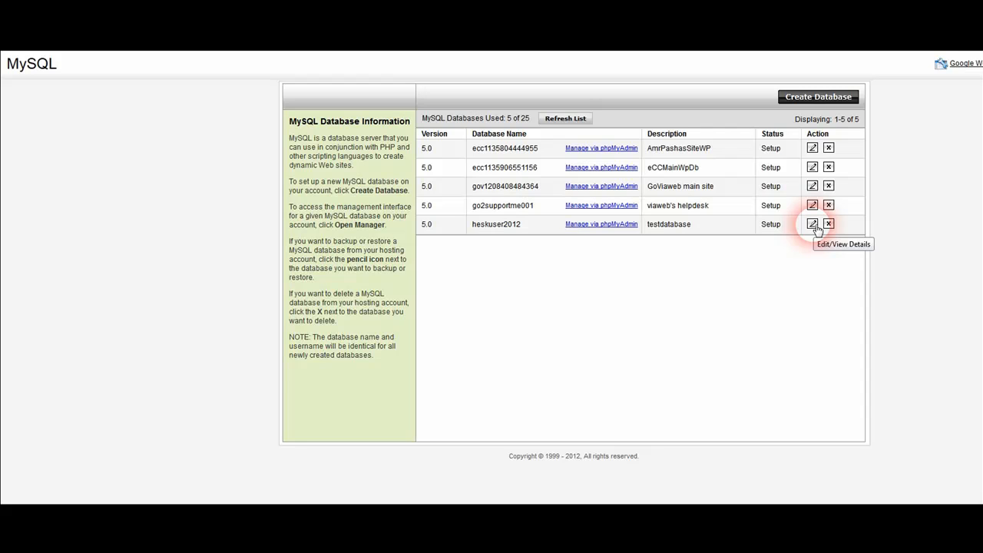
View the heskuser2012 database details, then load the site's /helpdesk/install/ page
click(813, 223)
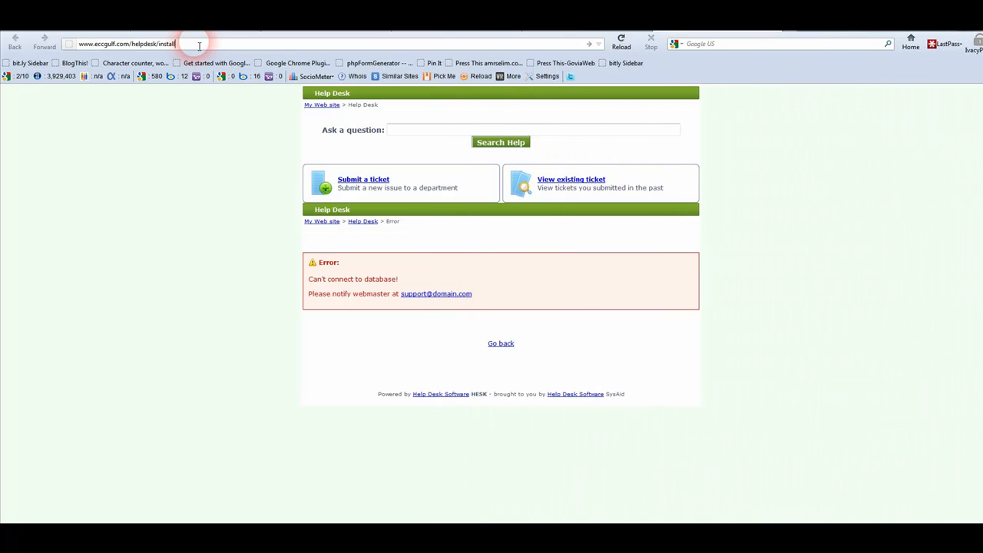
key(Return)
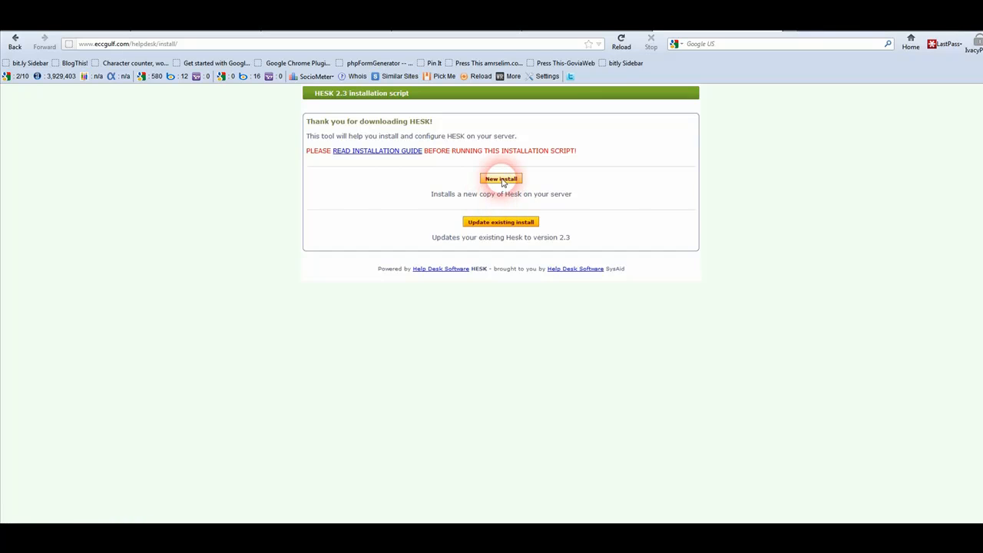
Start a new HESK 2.3 install and accept the license agreement
click(504, 181)
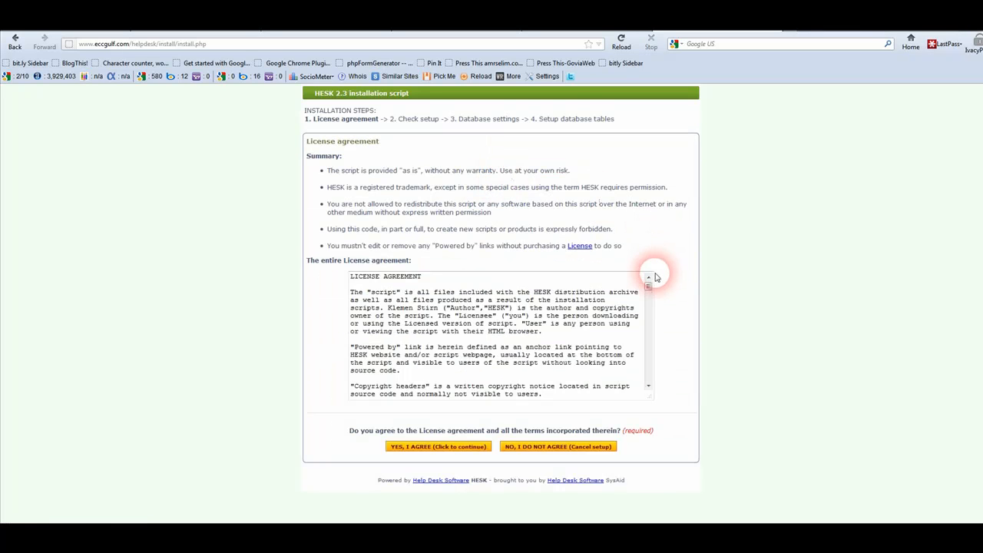
scroll(649, 289, down, 2)
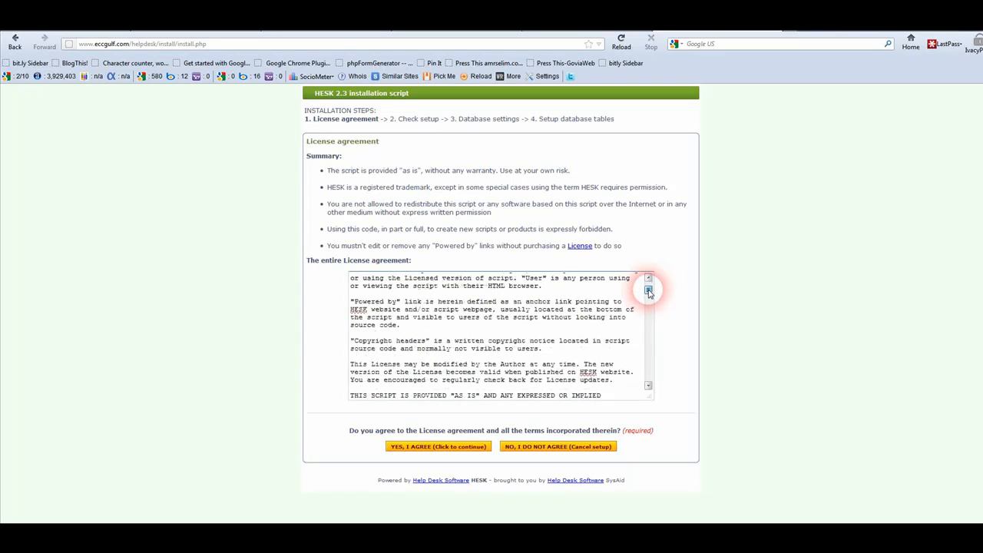
drag(649, 290, 649, 376)
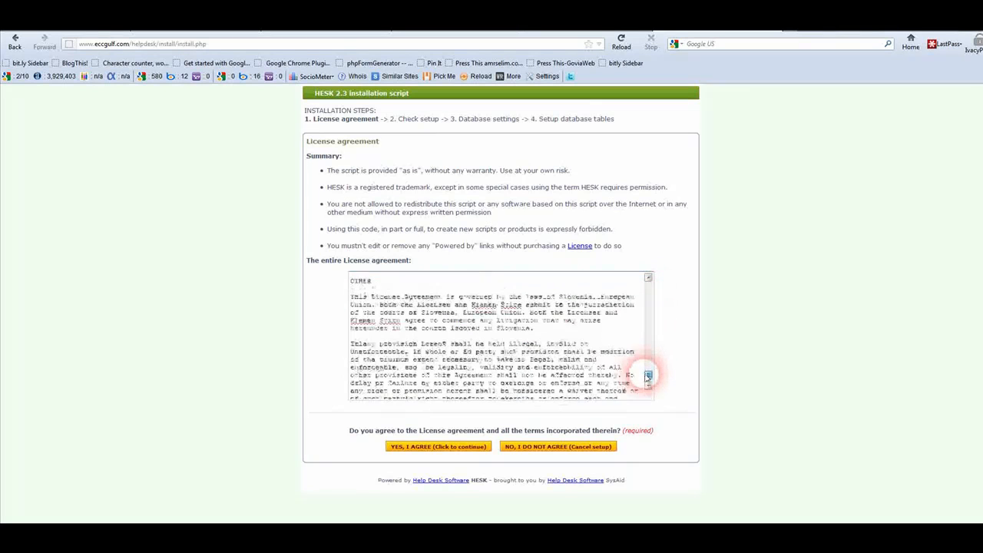
click(422, 447)
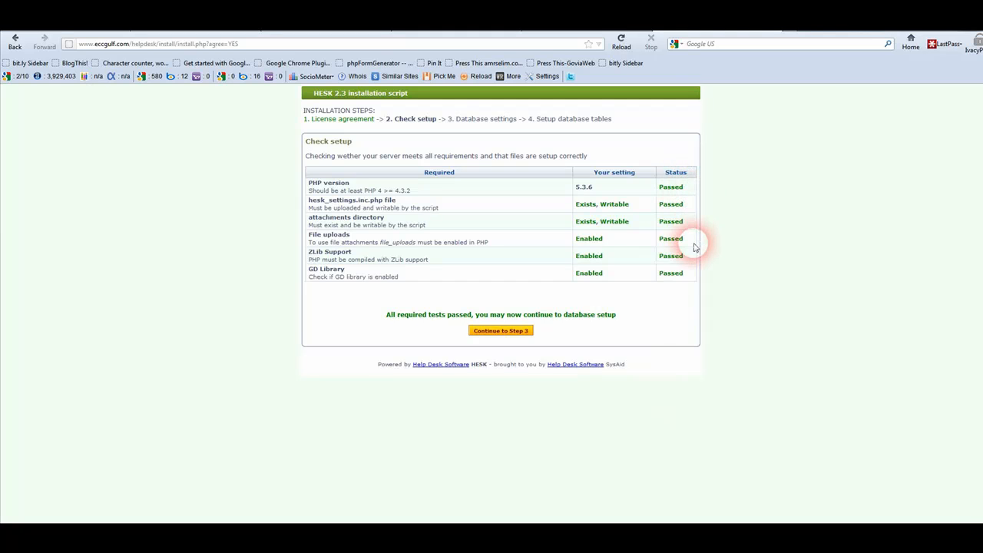
Continue the HESK installer to step 3, Database settings
click(498, 331)
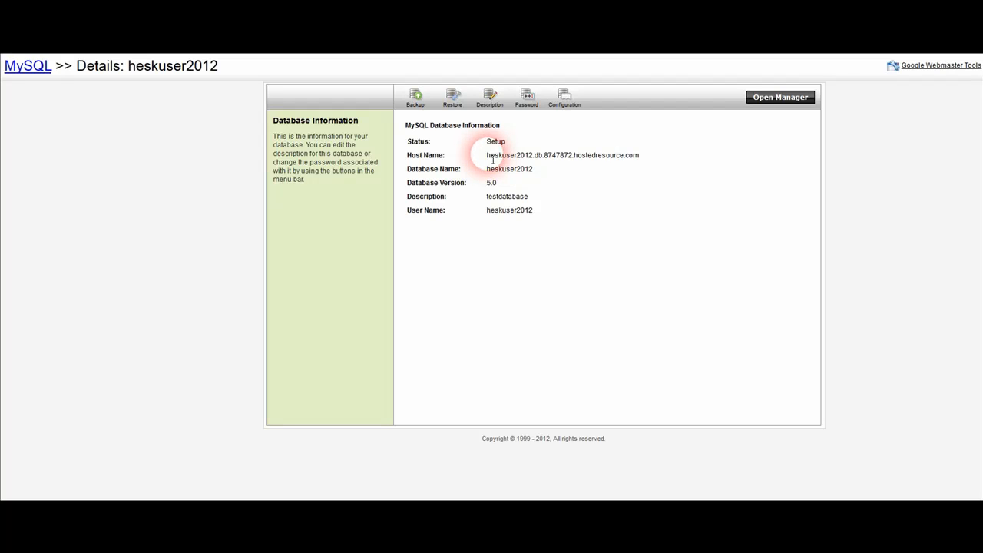
Copy the MySQL Host Name value from the heskuser2012 details page
drag(487, 157, 638, 160)
key(ctrl+c)
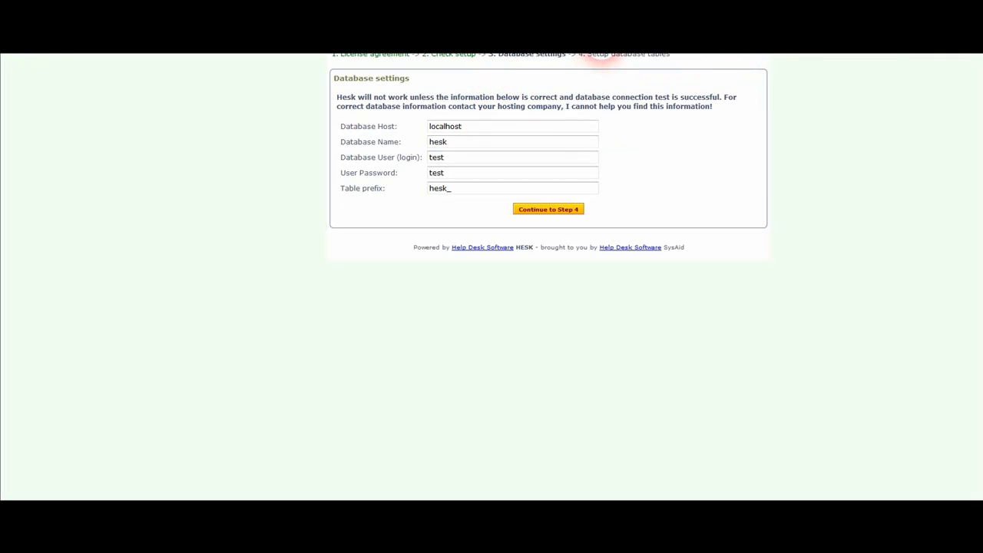
Replace localhost with the copied host and set the database name to heskuser2012
click(530, 110)
drag(509, 125, 346, 126)
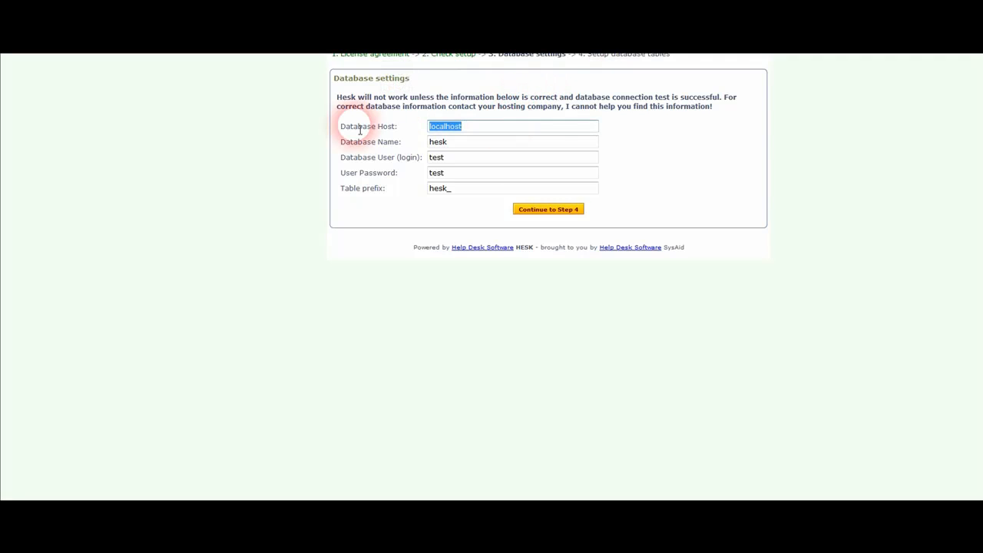
key(ctrl+v)
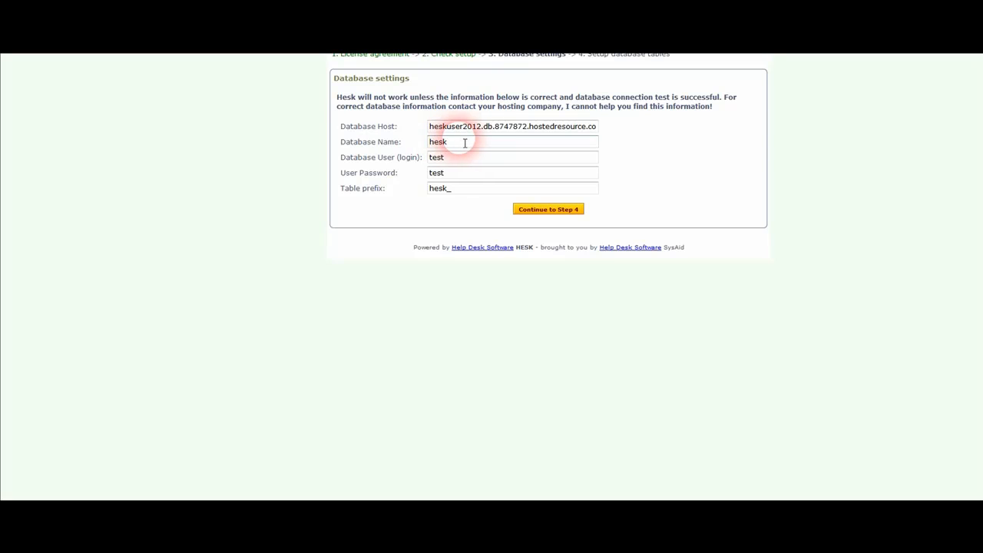
text(m)
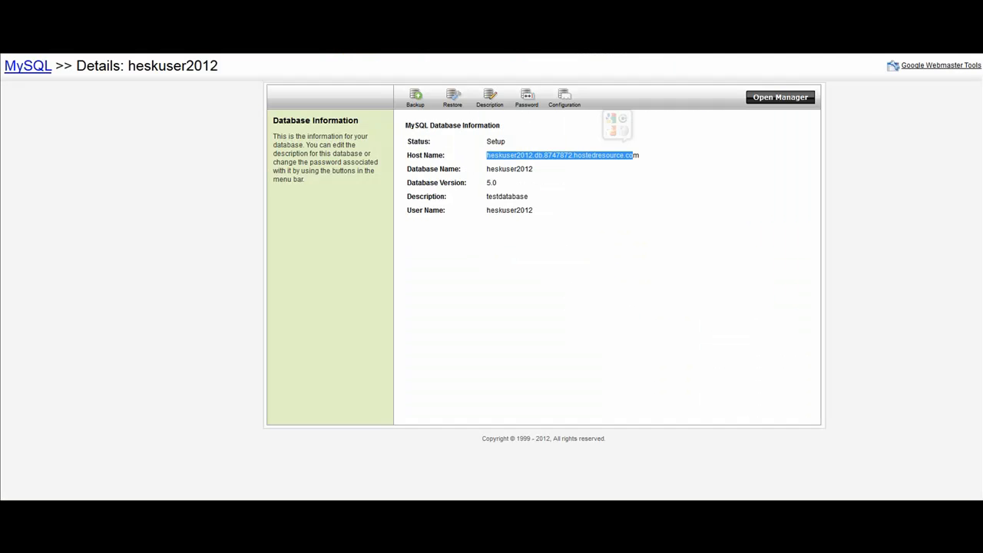
drag(538, 176, 487, 176)
key(ctrl+c)
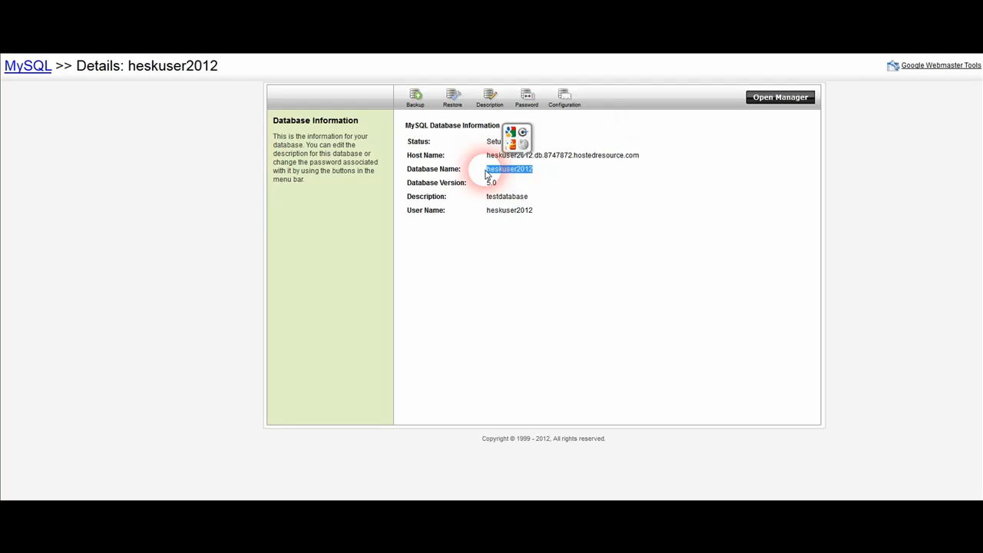
click(518, 66)
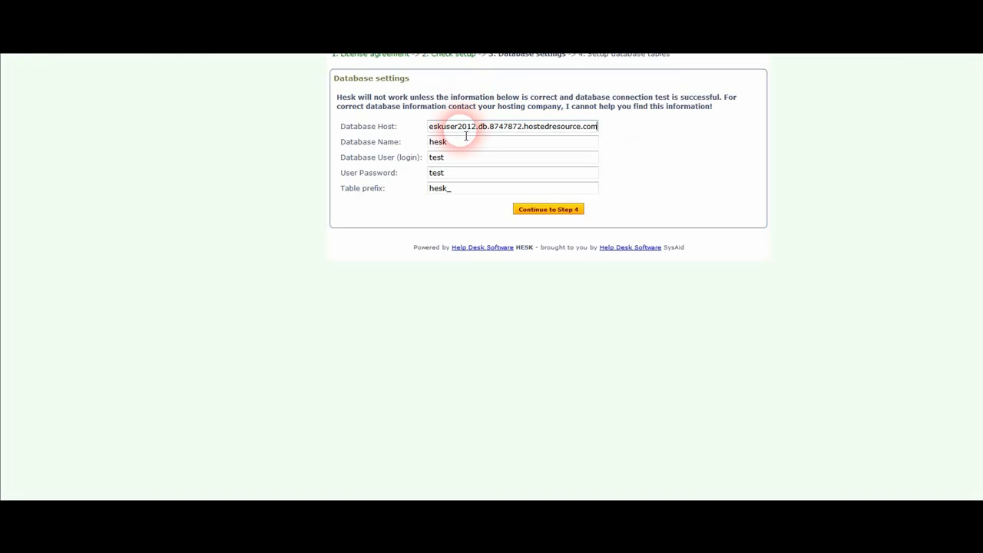
drag(455, 143, 430, 146)
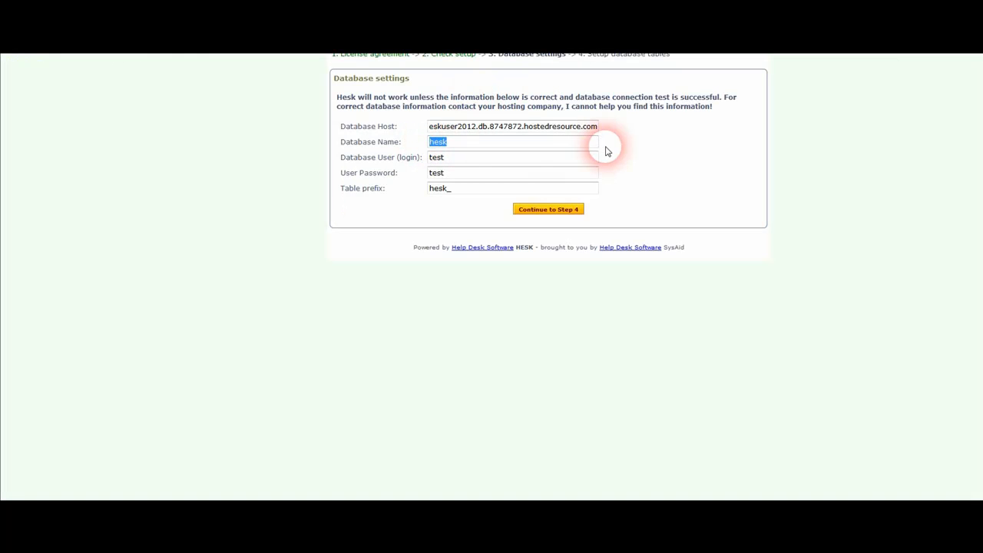
key(ctrl+v)
click(653, 147)
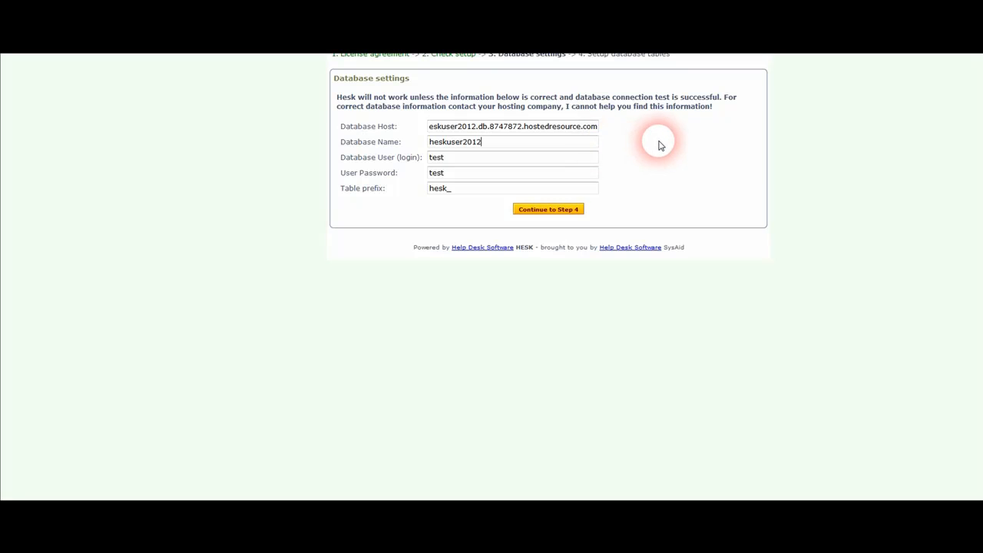
Set the database user to heskuser2012, enter its password, and continue to step 4
drag(474, 161, 388, 163)
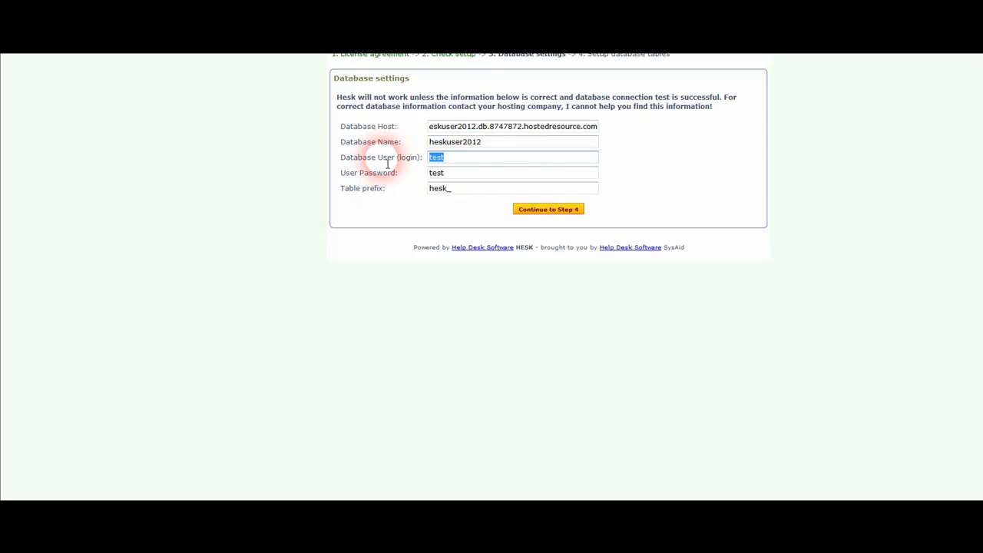
key(ctrl+v)
key(Tab)
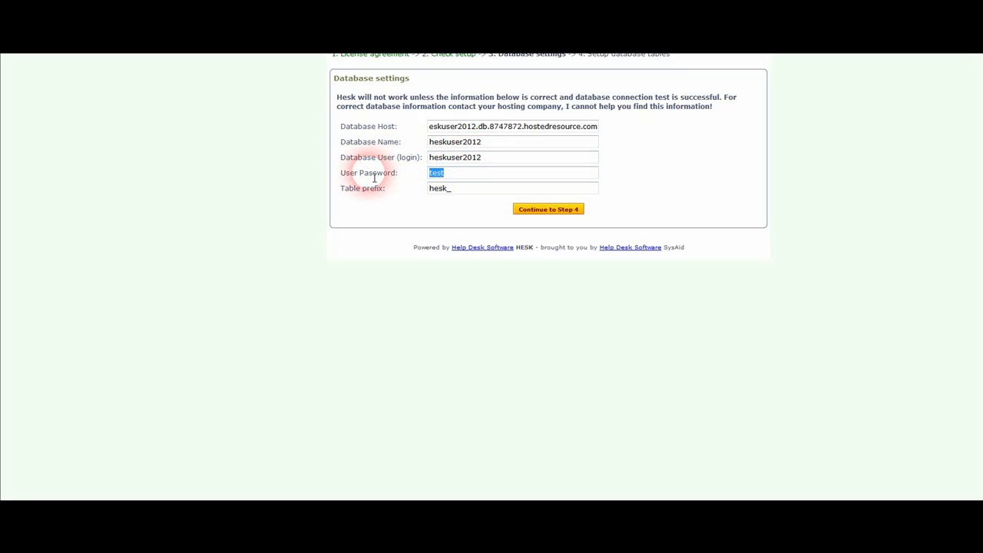
text(P)
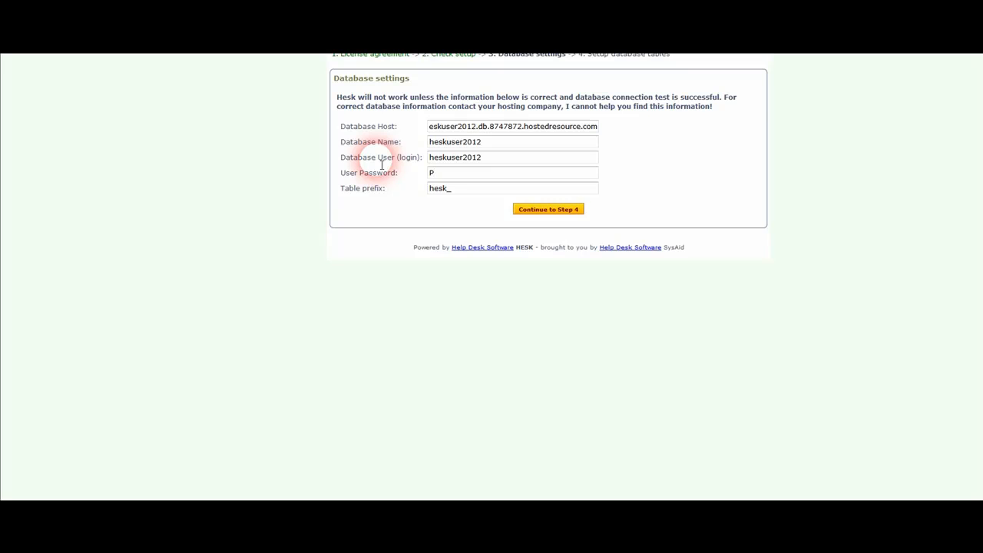
key(BackSpace)
text(password)
click(543, 208)
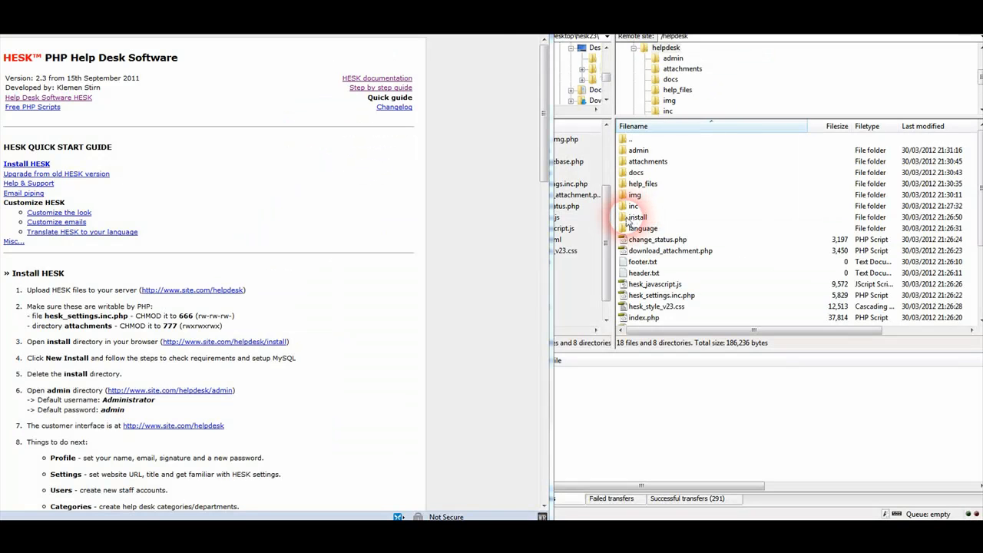
Delete the remote install folder and its contents in FileZilla
click(626, 219)
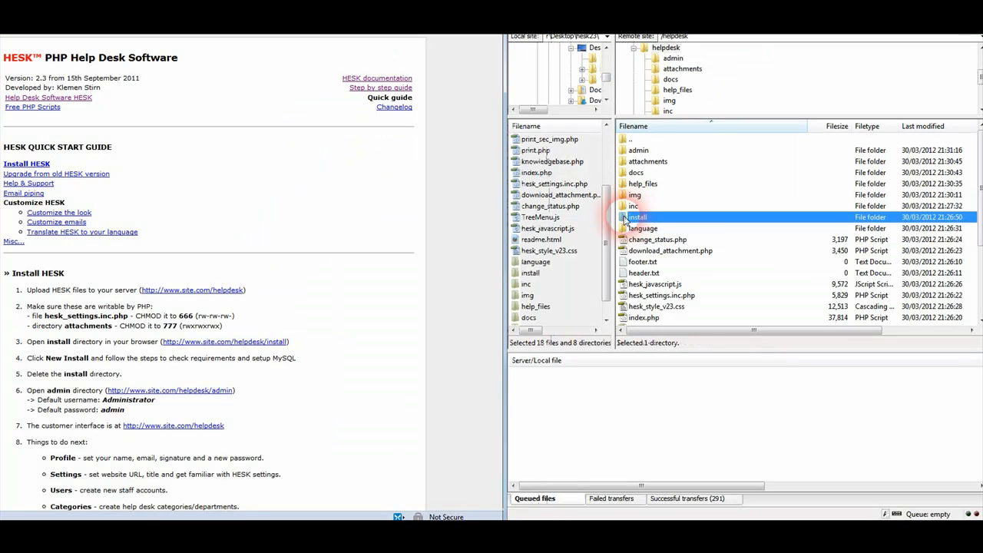
right_click(626, 220)
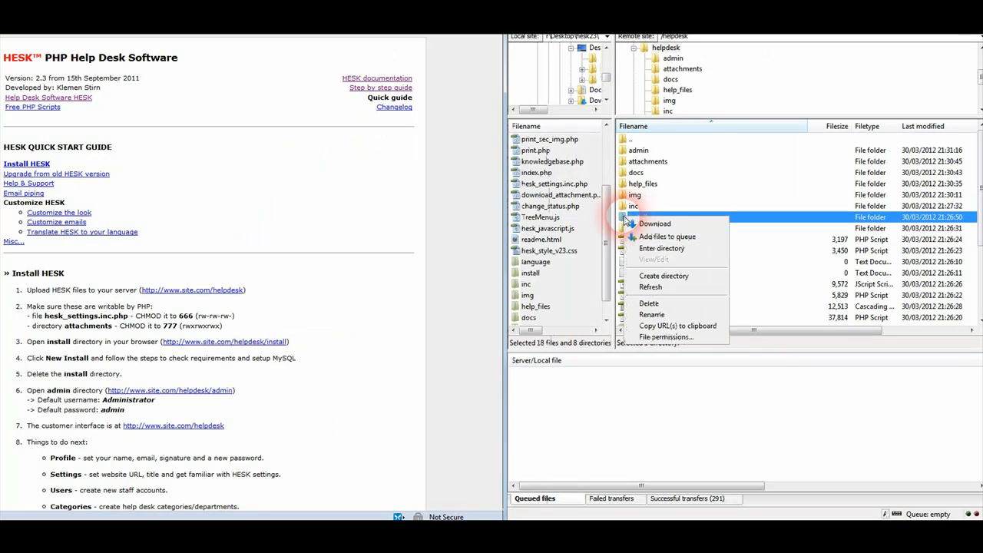
click(649, 303)
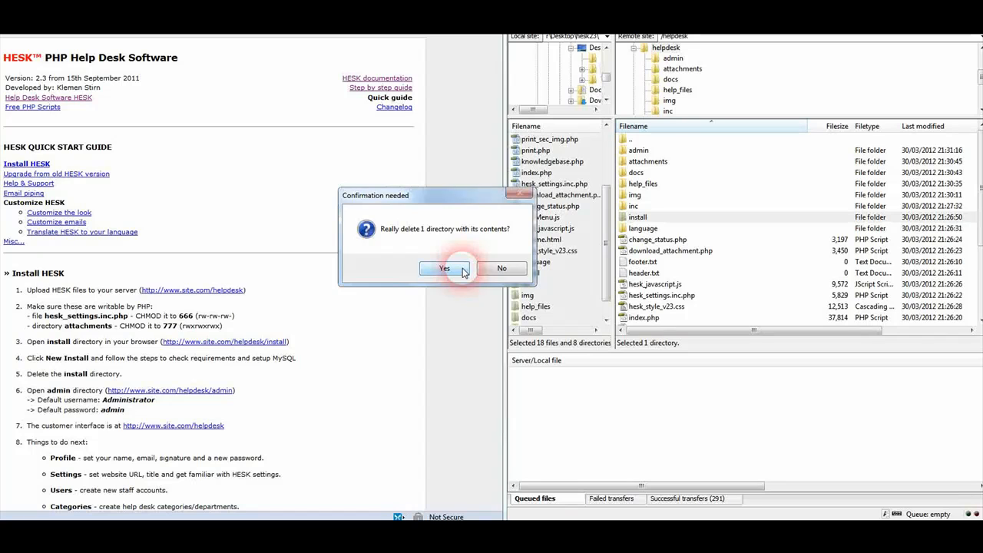
click(446, 268)
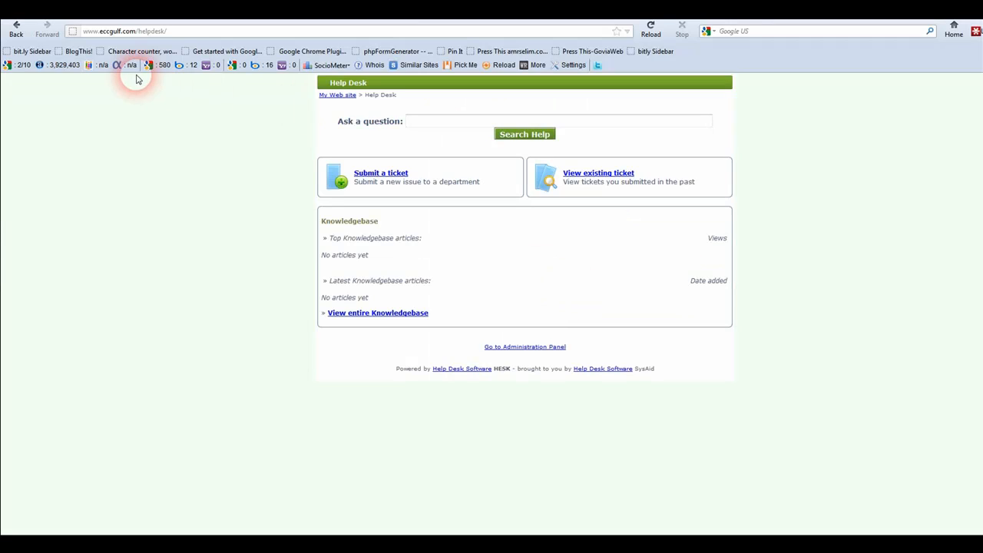
Log in to the HESK administration panel with the default administrator credentials
click(513, 351)
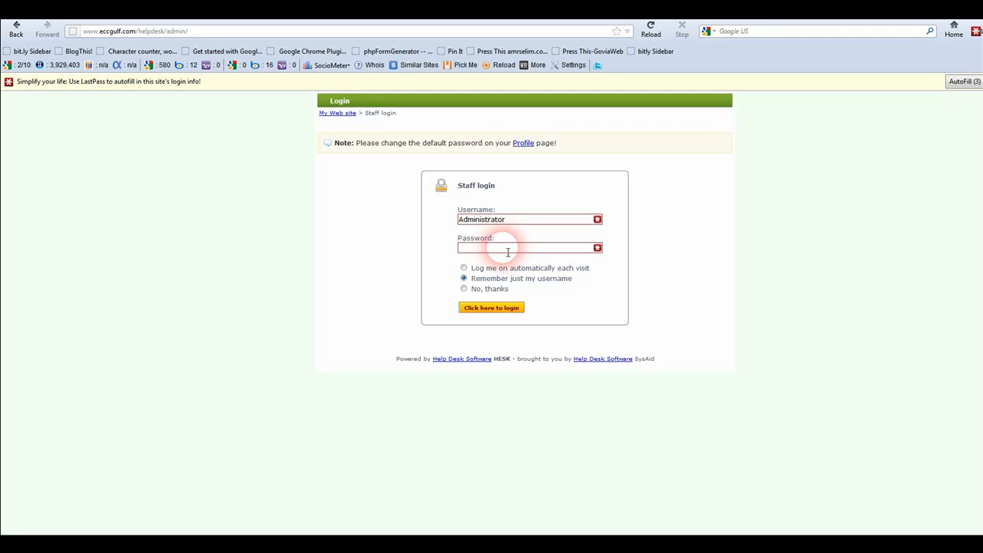
text(aa)
key(BackSpace)
text(dmin)
click(505, 309)
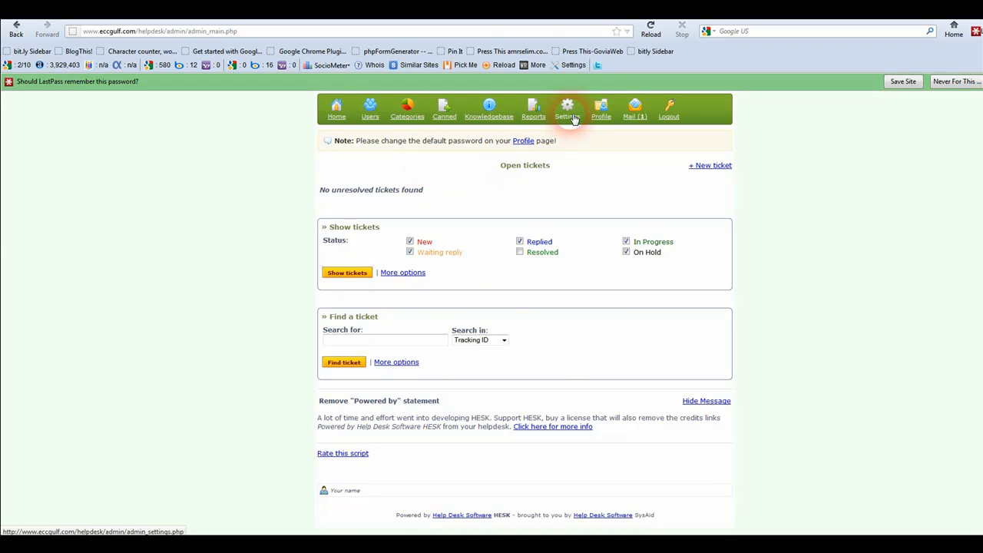
Review the General, Help Desk, Knowledgebase, Custom Fields and Misc settings tabs
click(573, 119)
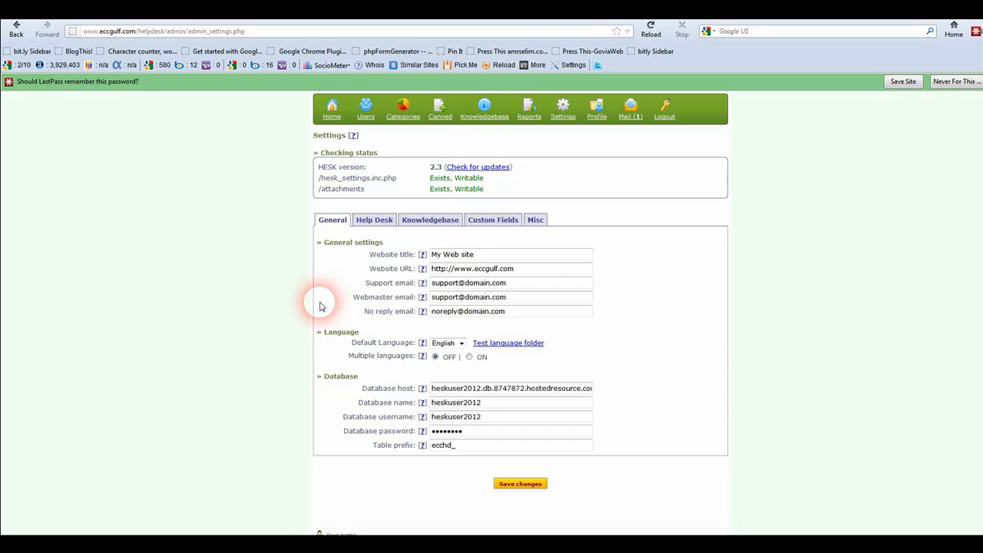
click(367, 222)
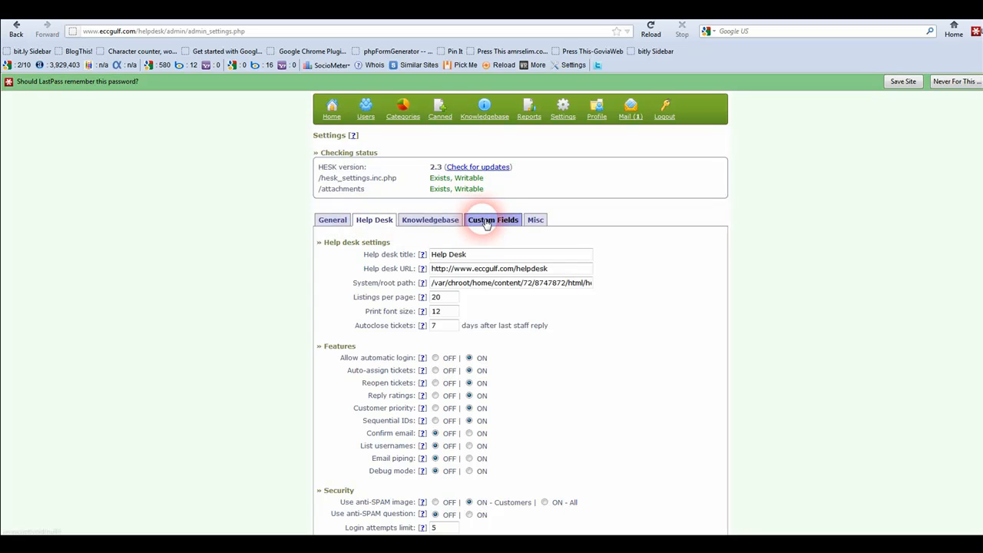
click(442, 225)
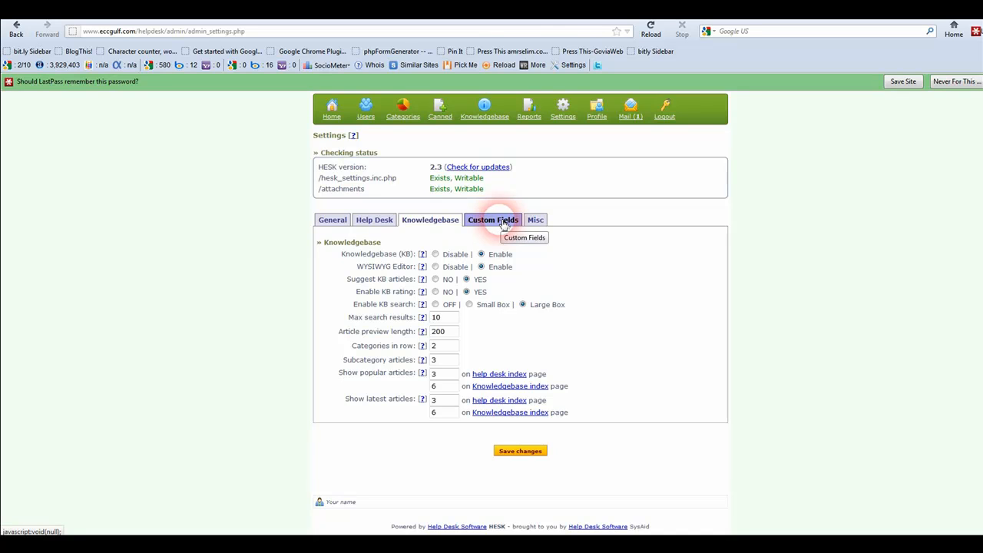
click(504, 223)
click(537, 221)
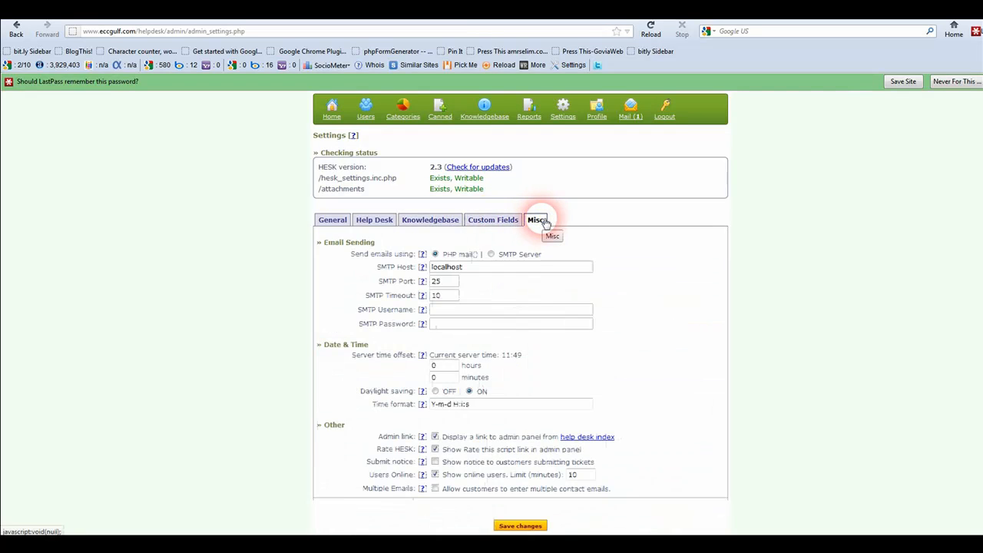
Open the Administrator profile and scroll through its signature, preferences and notification options
click(596, 115)
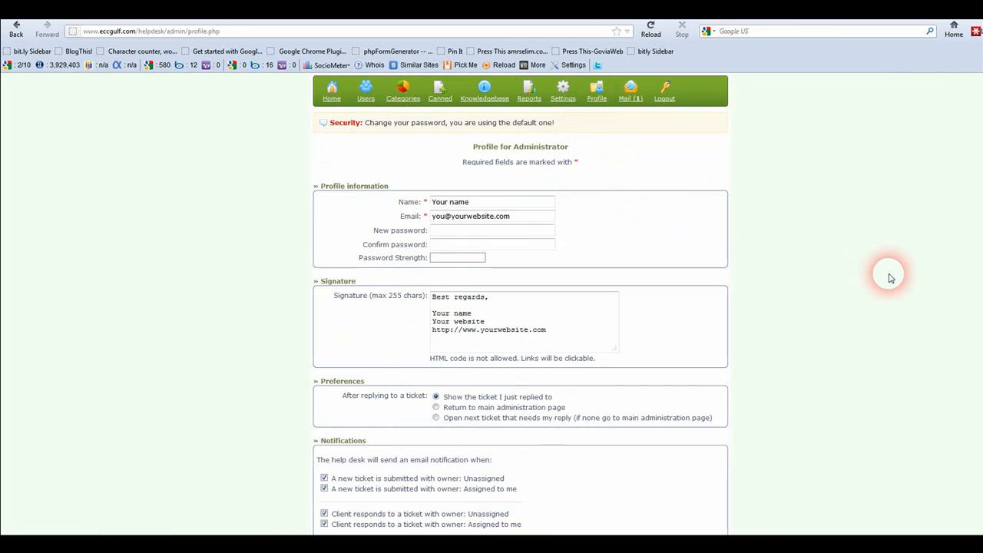
scroll(891, 278, down, 2)
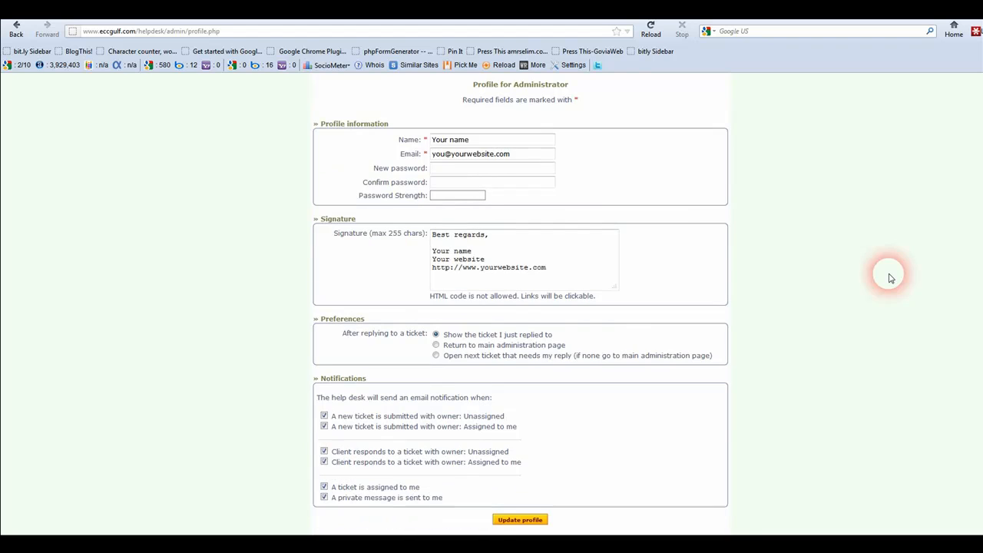